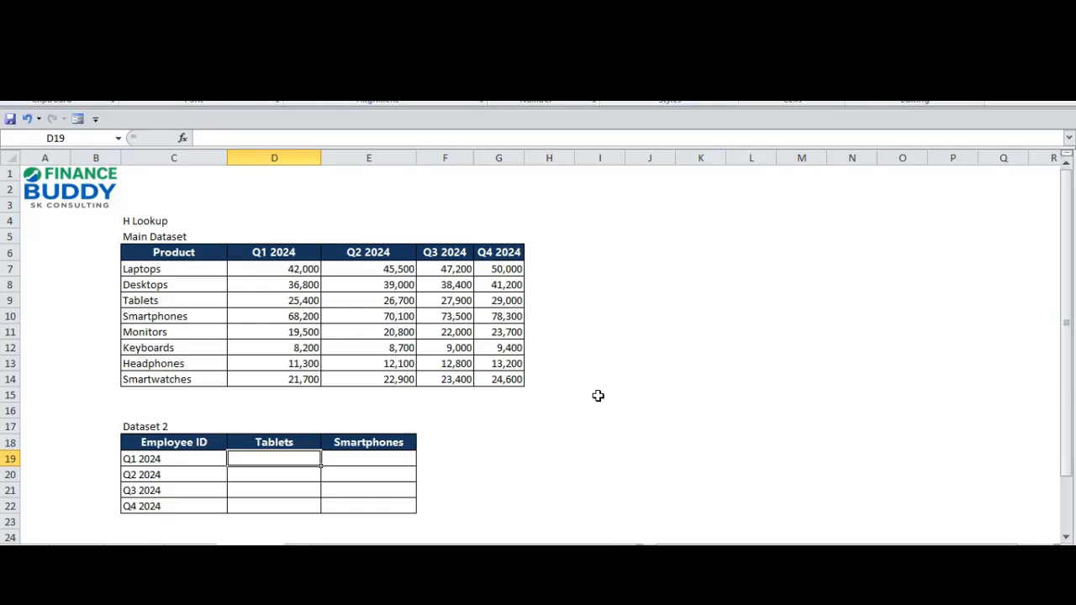
Look over the quarterly figures in the main dataset and the empty Tablets column of Dataset 2.
click(243, 332)
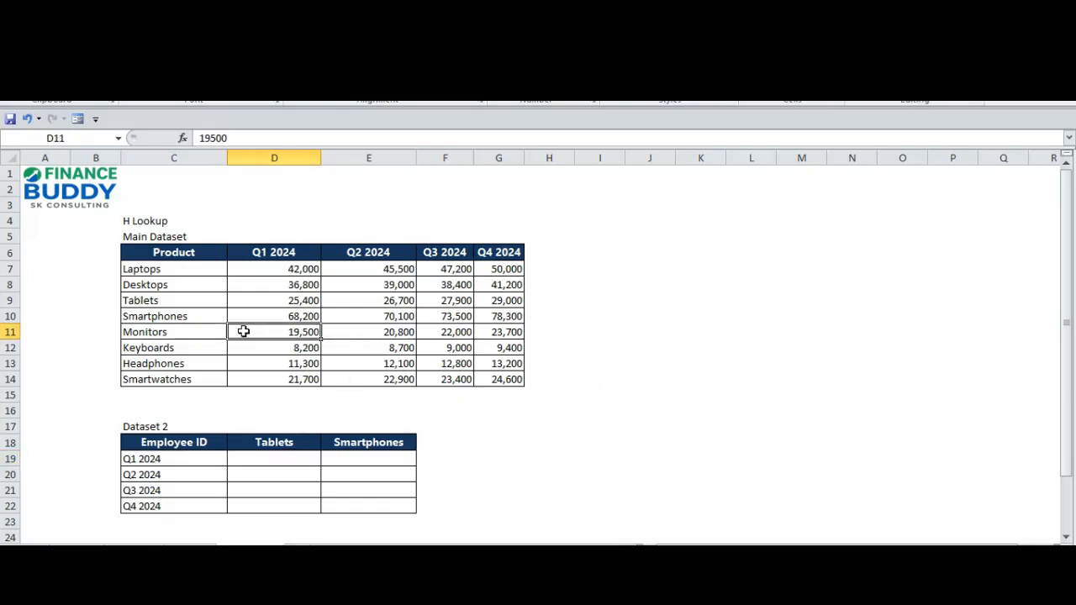
key(shift+Right)
key(shift+Right)
key(shift+Right)
key(Down)
key(Down)
key(Down)
key(Down)
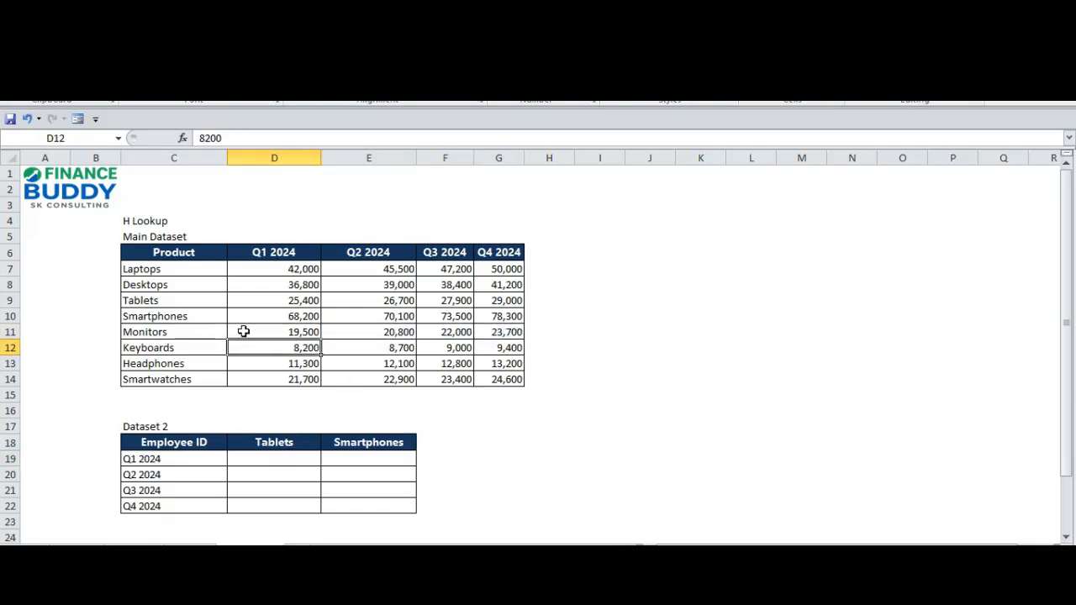
key(Down)
key(Down)
key(Down)
key(Down)
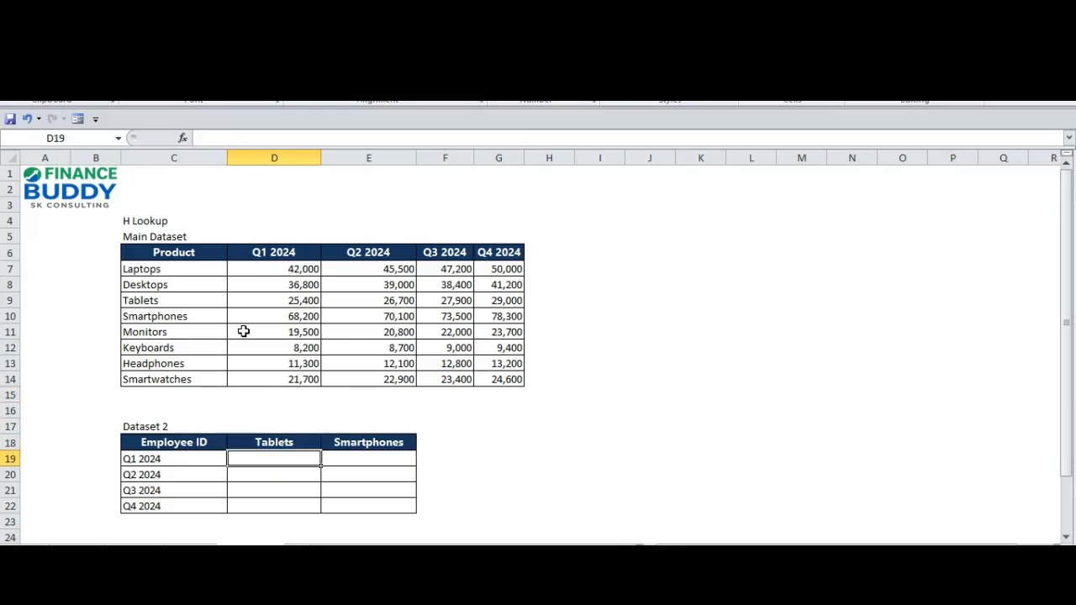
Examine the main dataset's product rows, its Q1 to Q4 2024 headers, and the figures for each quarter.
drag(243, 331, 192, 284)
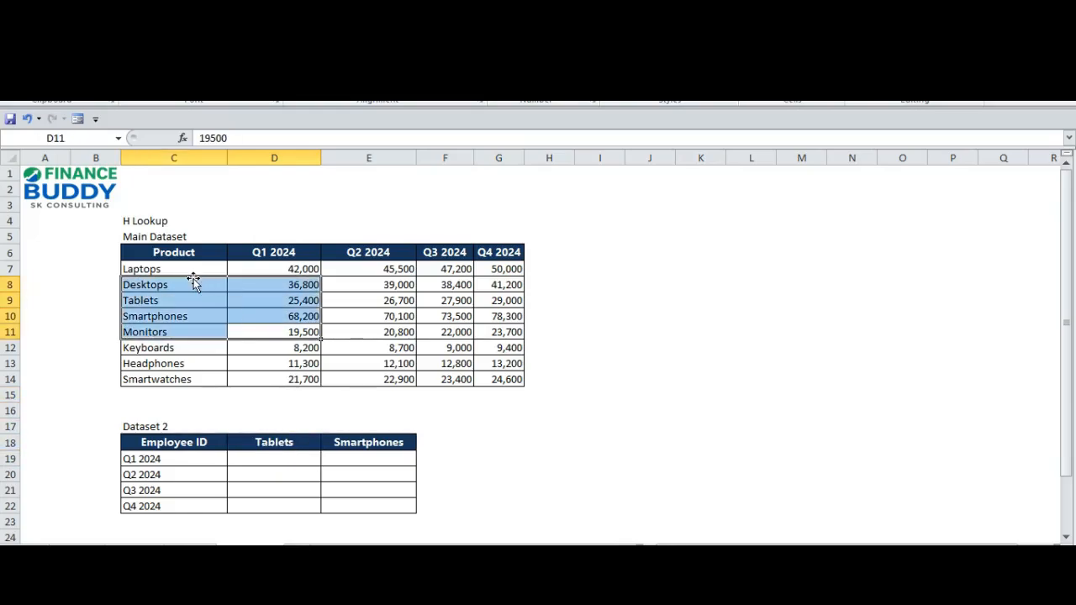
click(133, 270)
key(Down)
key(Down)
key(Right)
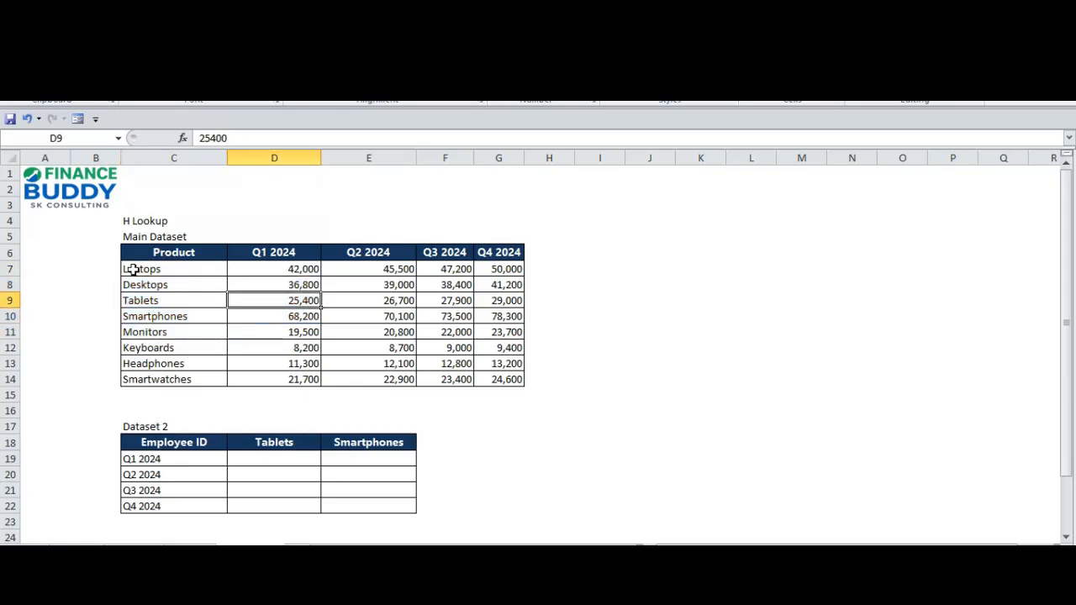
key(Up)
key(Up)
key(shift+Right)
key(shift+Right)
key(shift+Right)
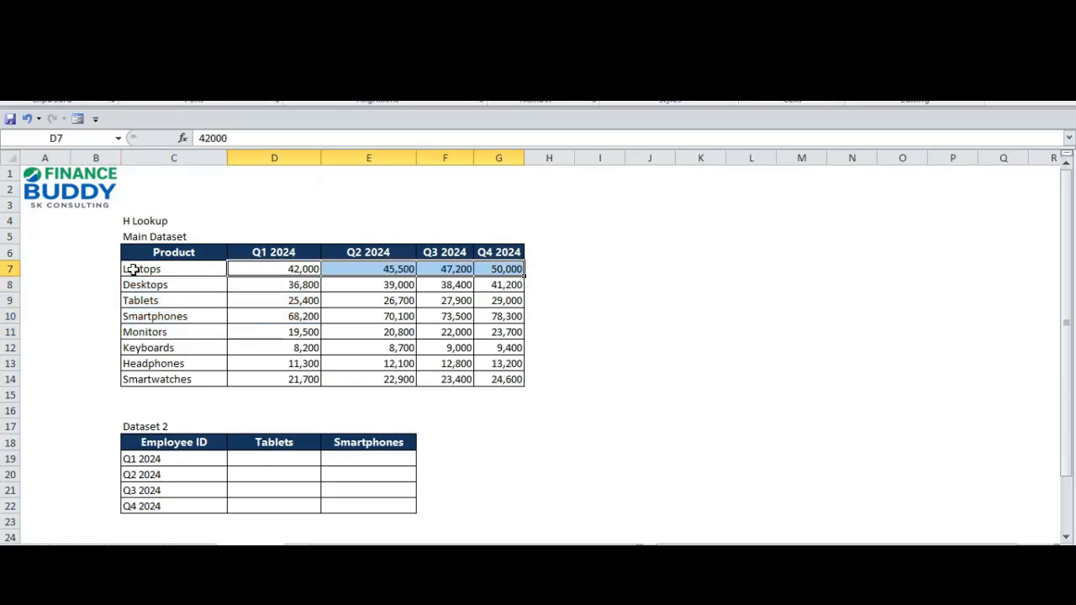
key(Up)
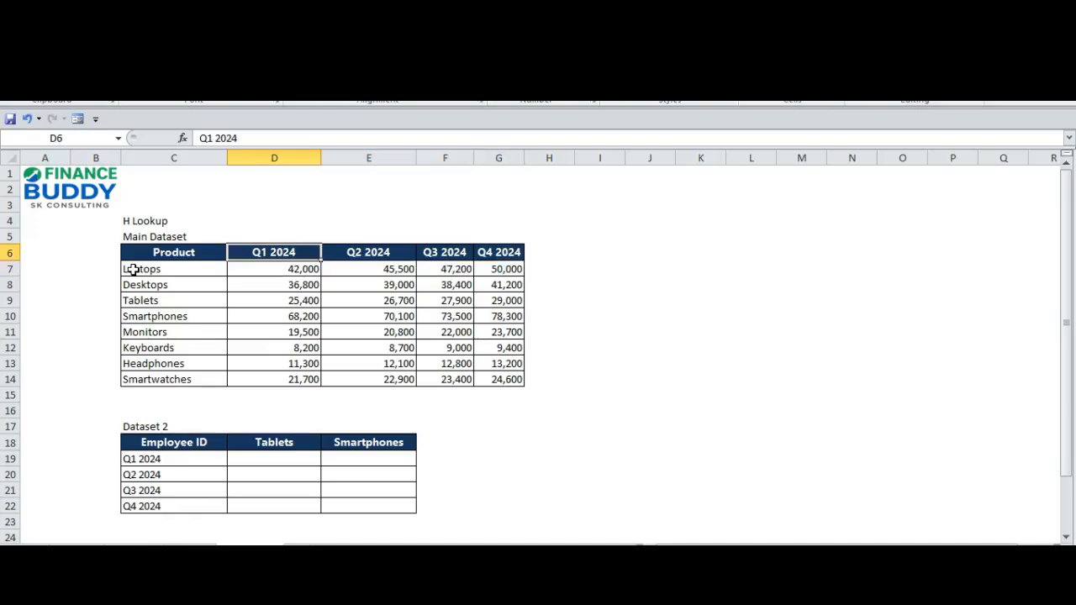
key(Right)
key(Right)
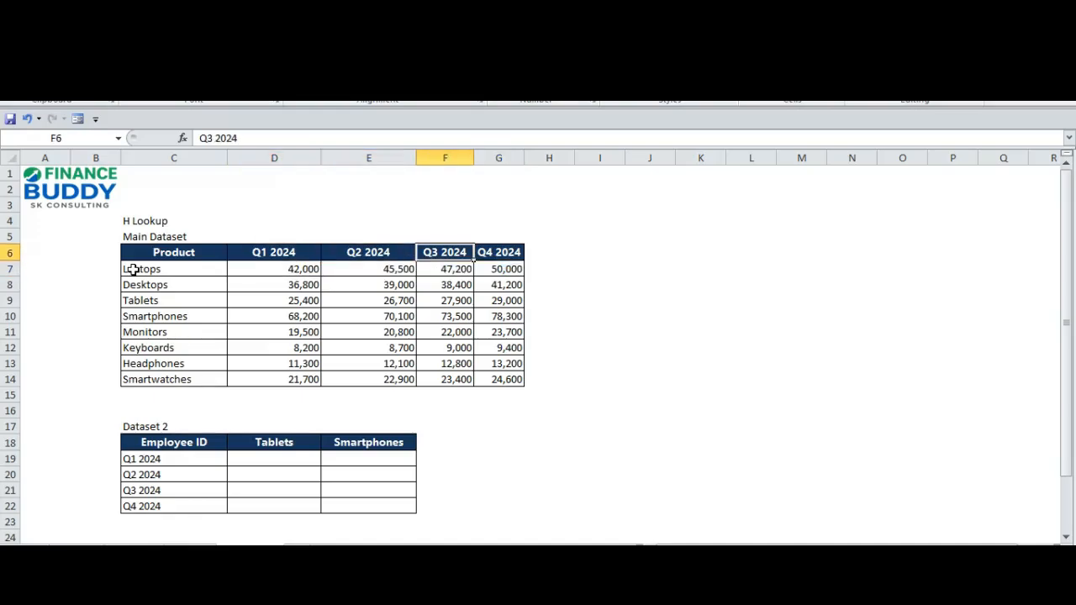
key(Right)
key(Down)
key(Down)
key(Down)
key(Down)
key(Down)
key(Down)
key(Down)
key(Down)
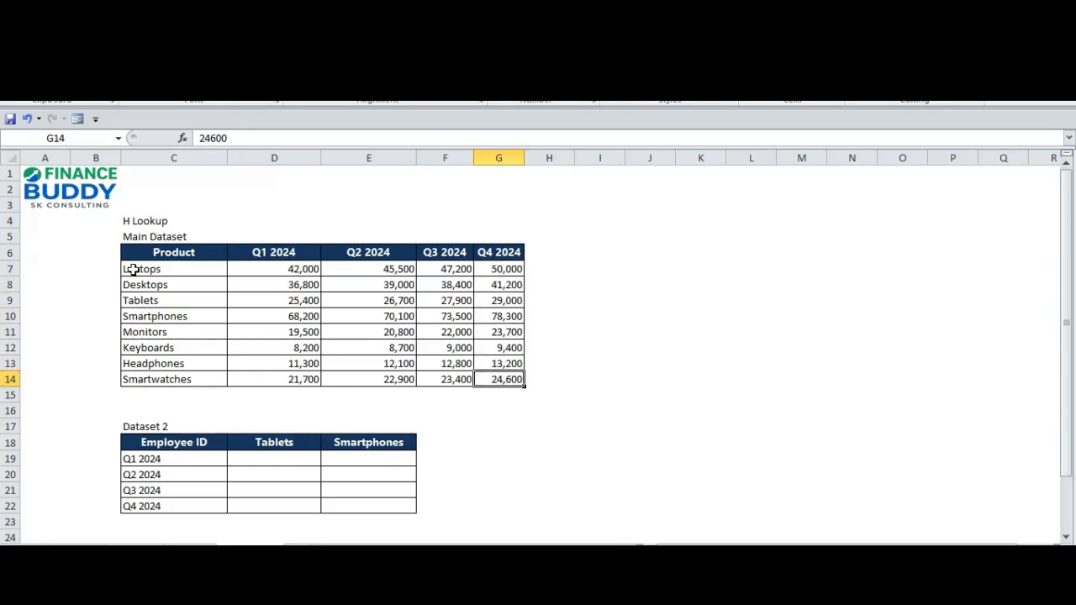
Start an HLOOKUP formula in D19, the Q1 2024 Tablets cell of Dataset 2, with C19 as the lookup value.
click(257, 474)
key(Up)
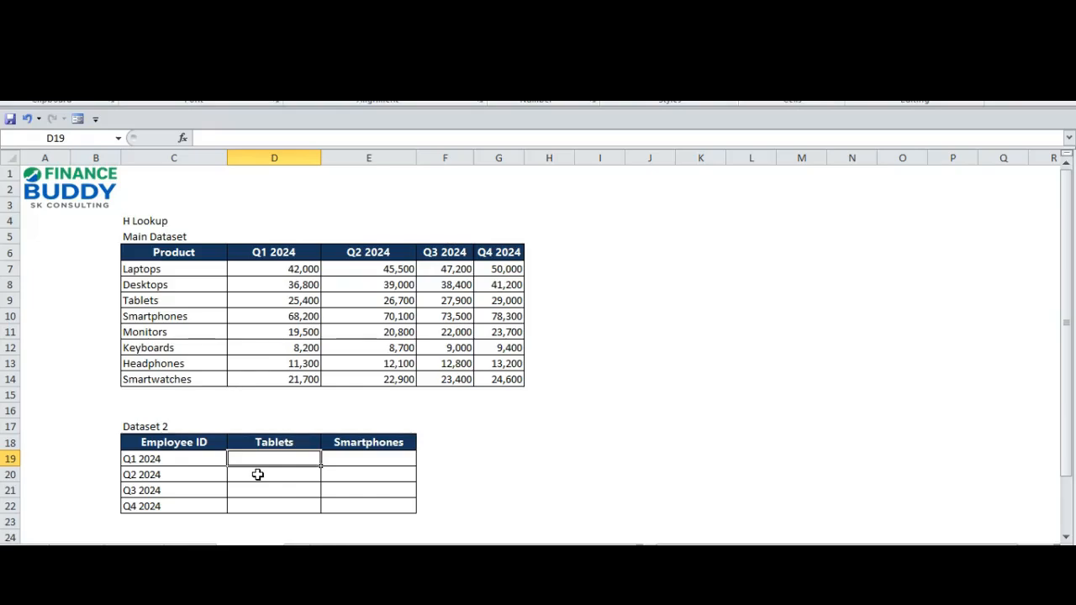
key(Left)
key(Down)
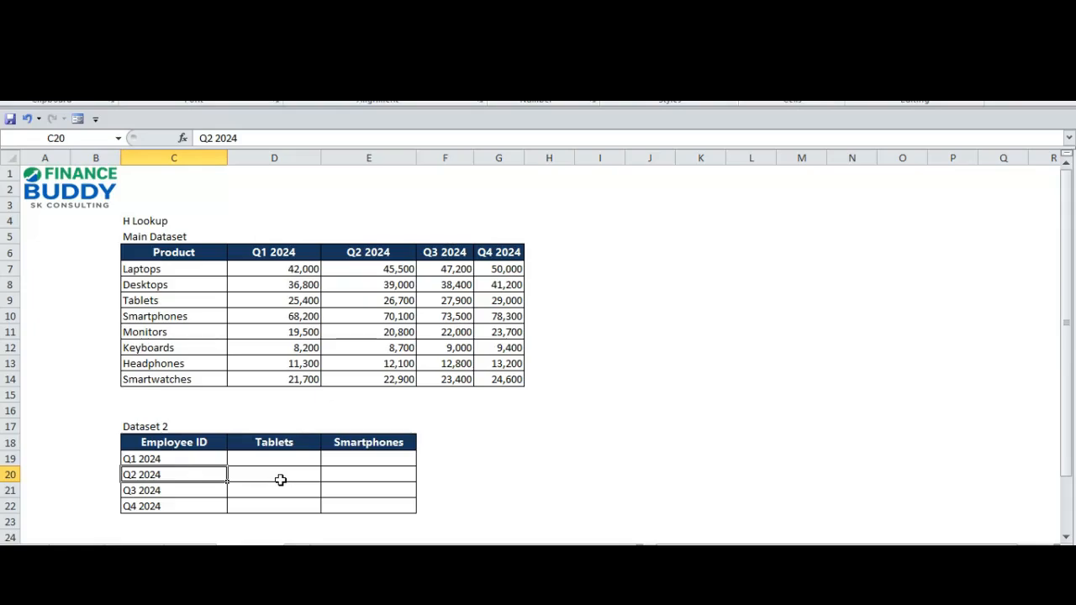
key(Up)
key(Right)
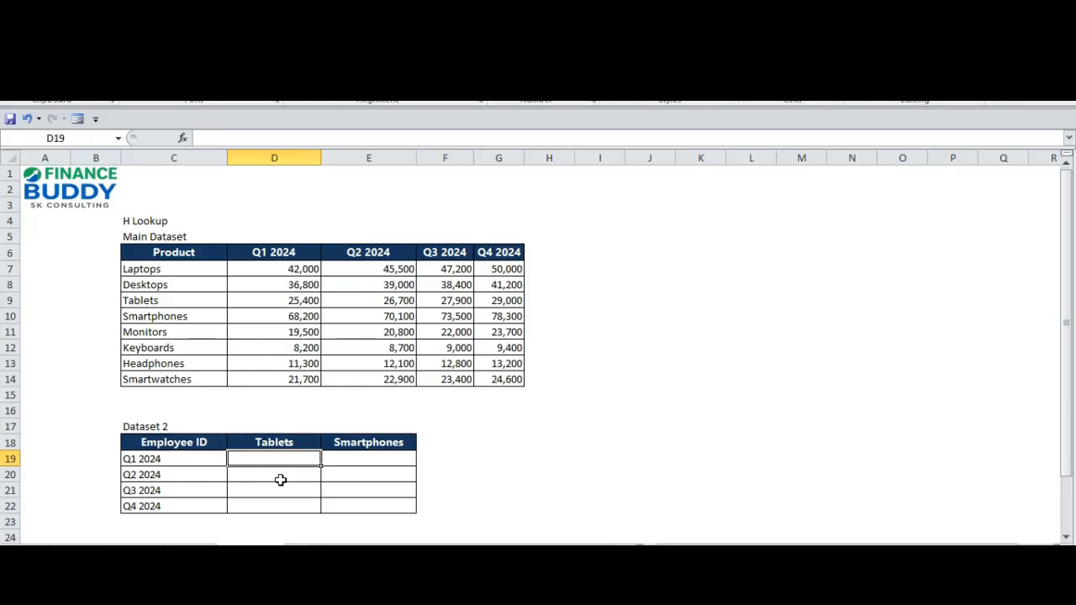
text(=H)
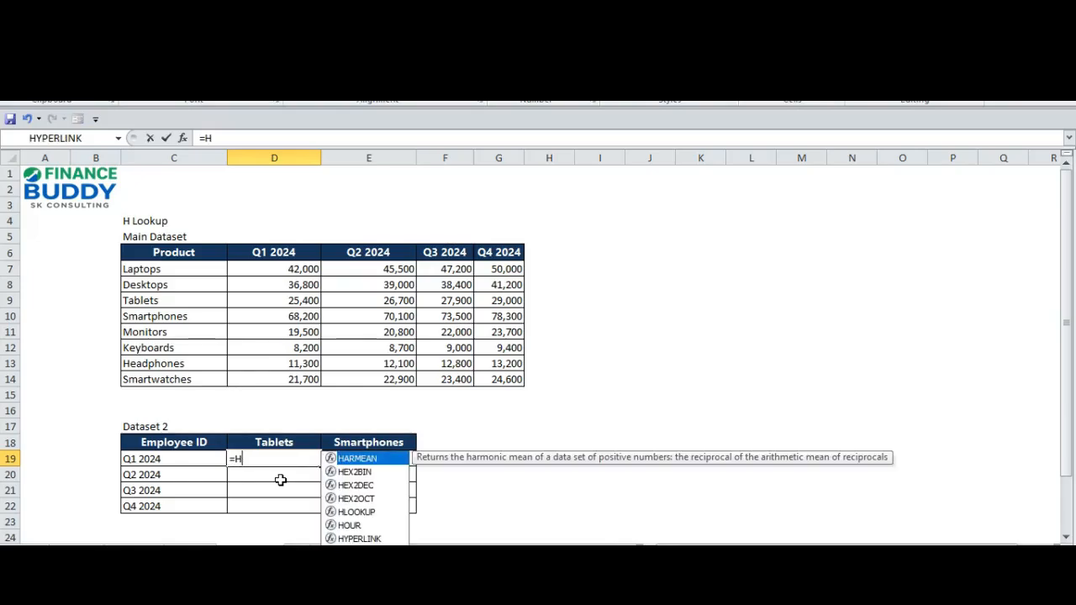
text(loo)
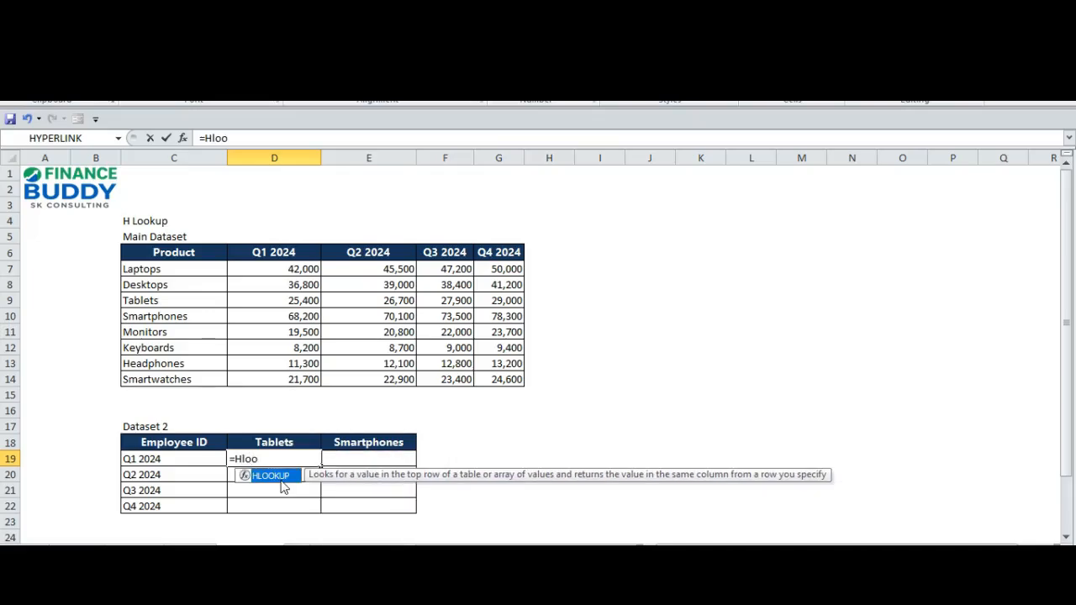
double_click(278, 476)
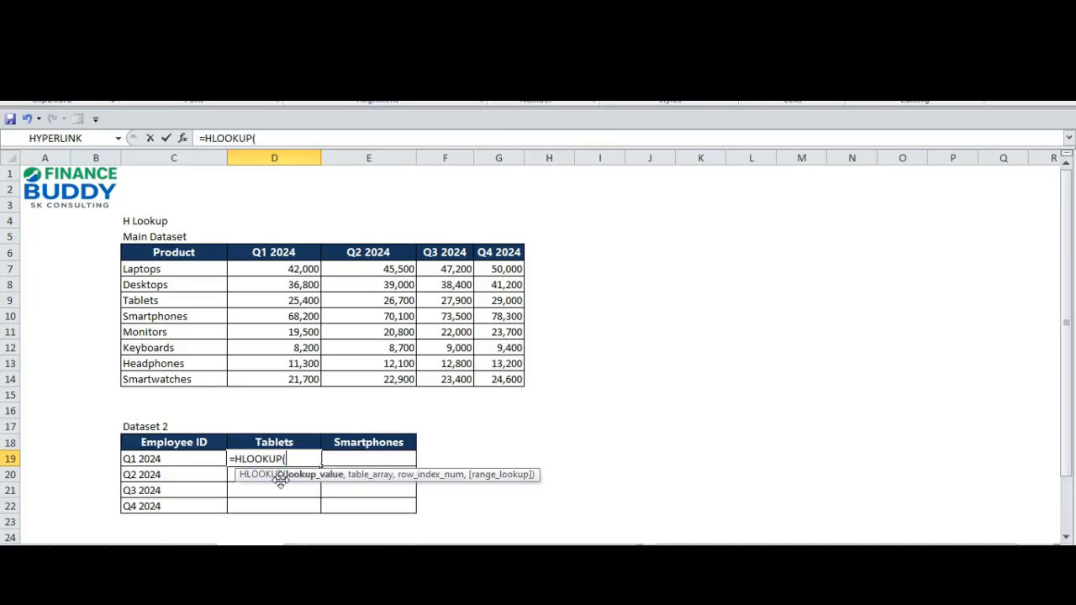
click(177, 459)
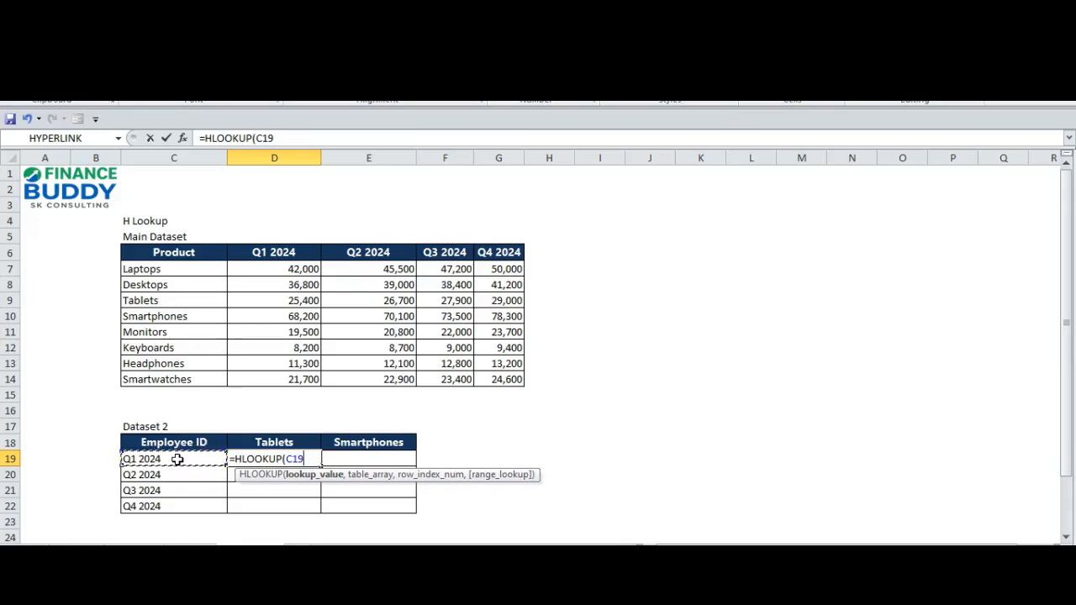
text(,)
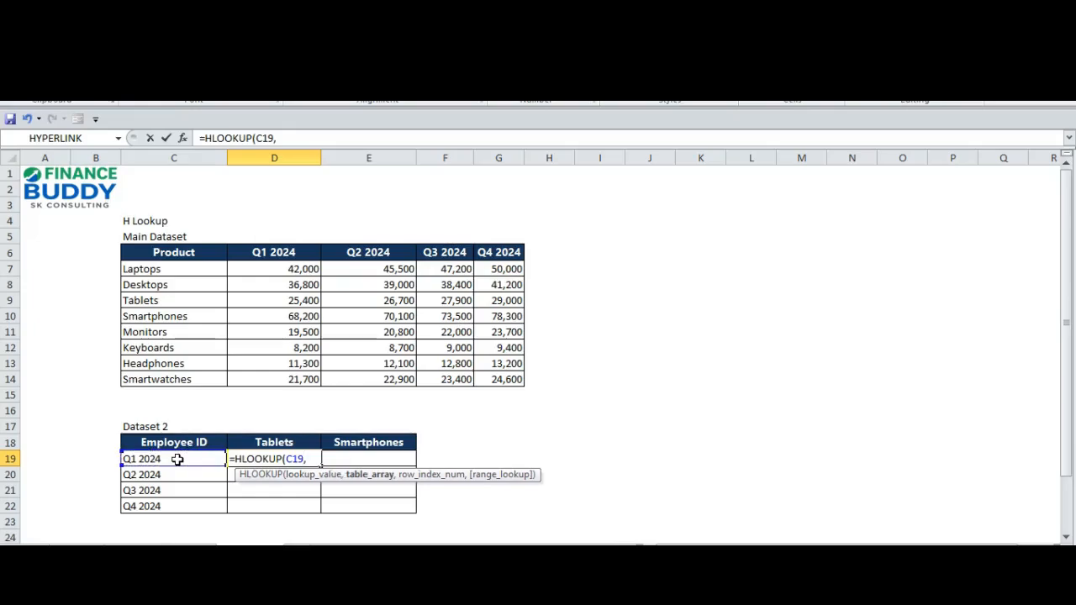
Complete the D19 HLOOKUP with table array C6:G14, row index 4 and range lookup 0.
drag(174, 252, 499, 377)
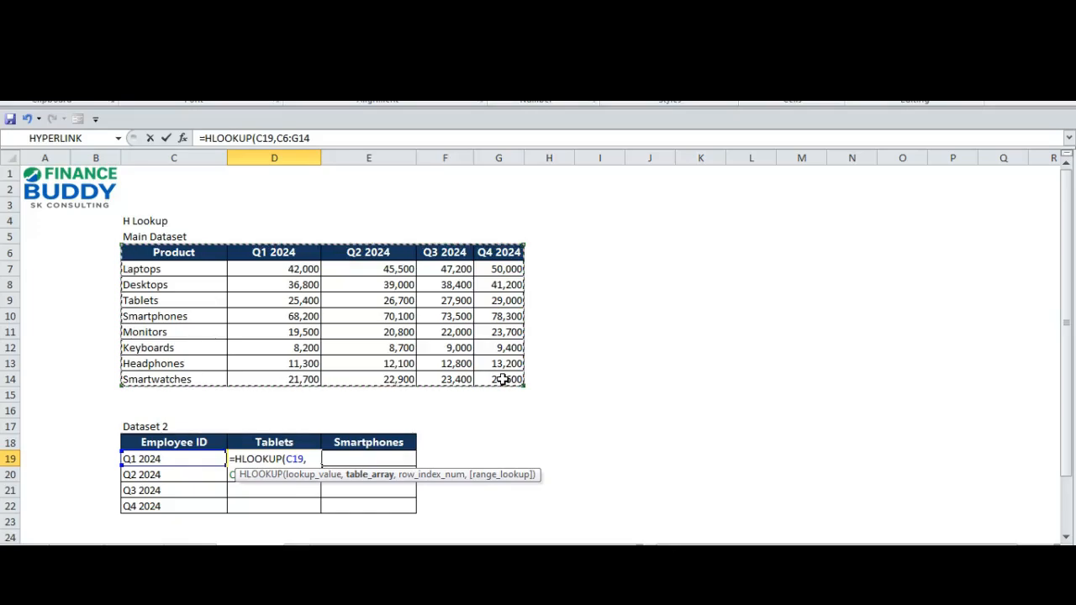
text(,)
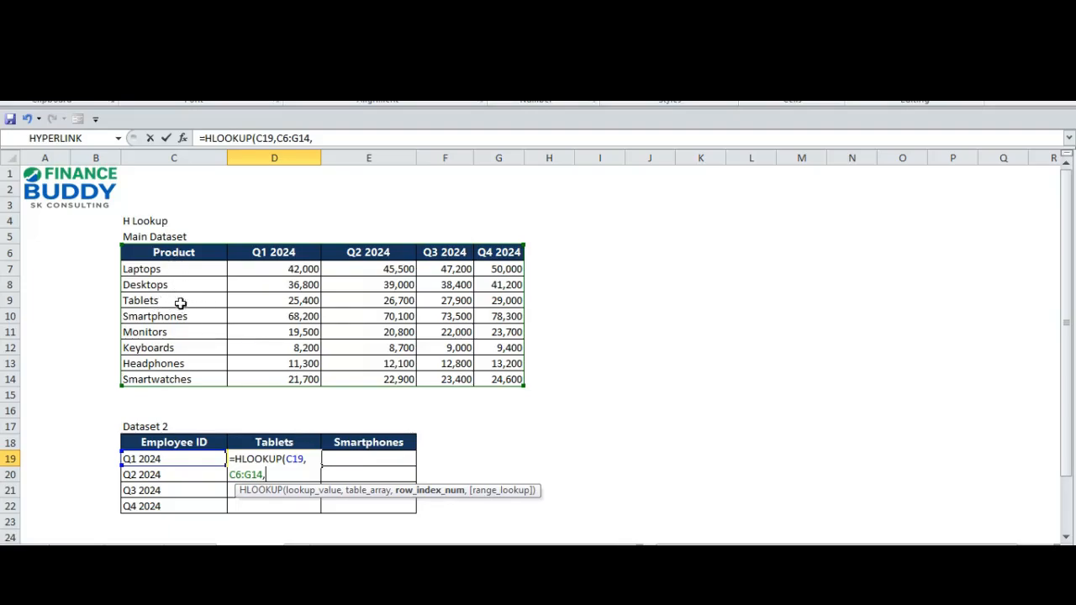
text(4,0)
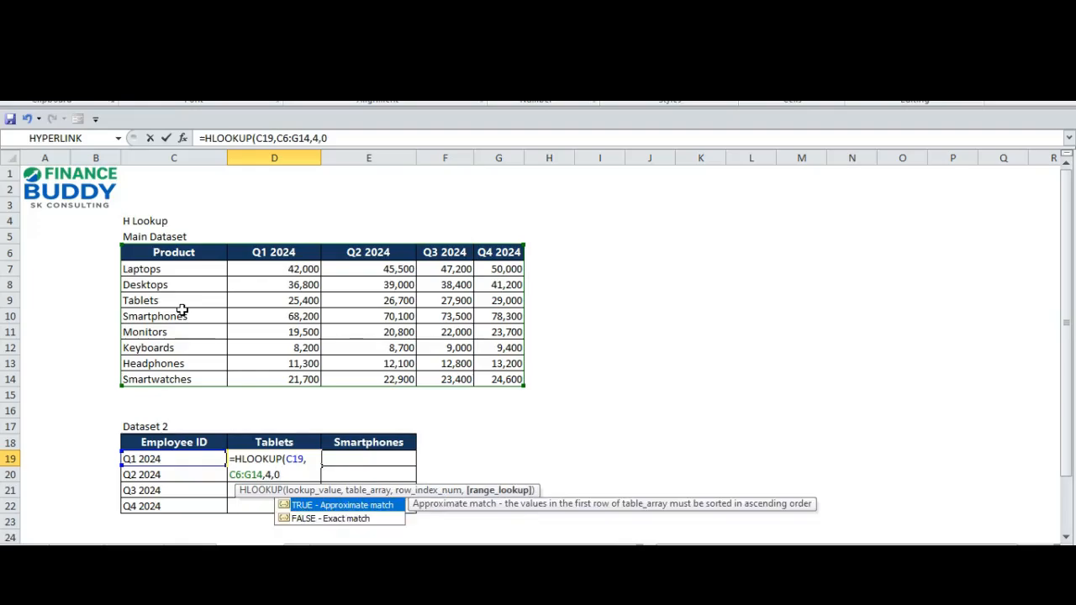
text())
key(Return)
key(Up)
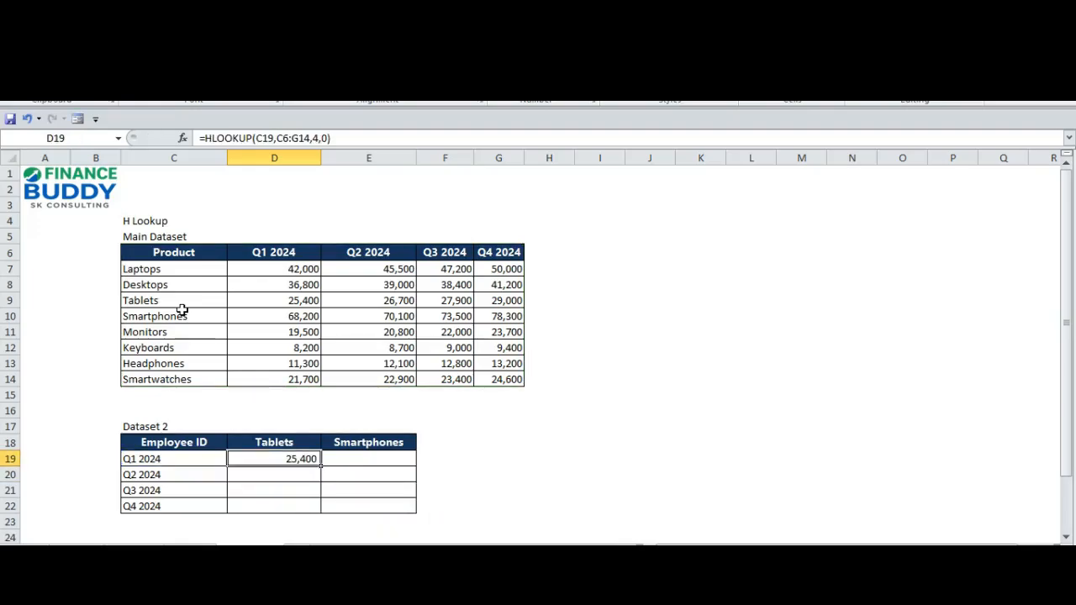
Lock the column of the lookup value in the D19 formula as $C19.
key(F2)
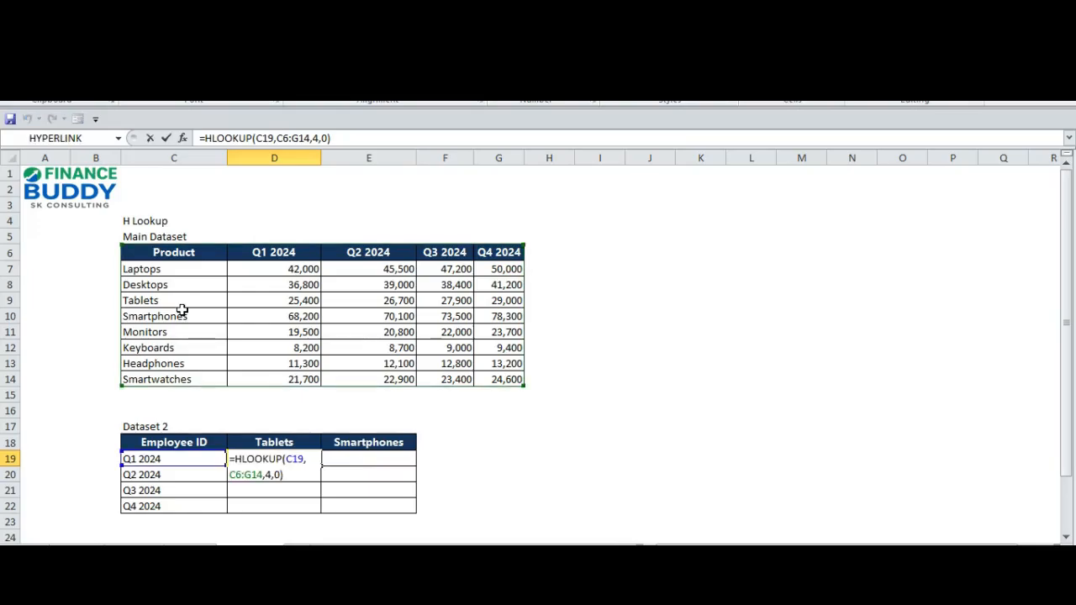
key(Escape)
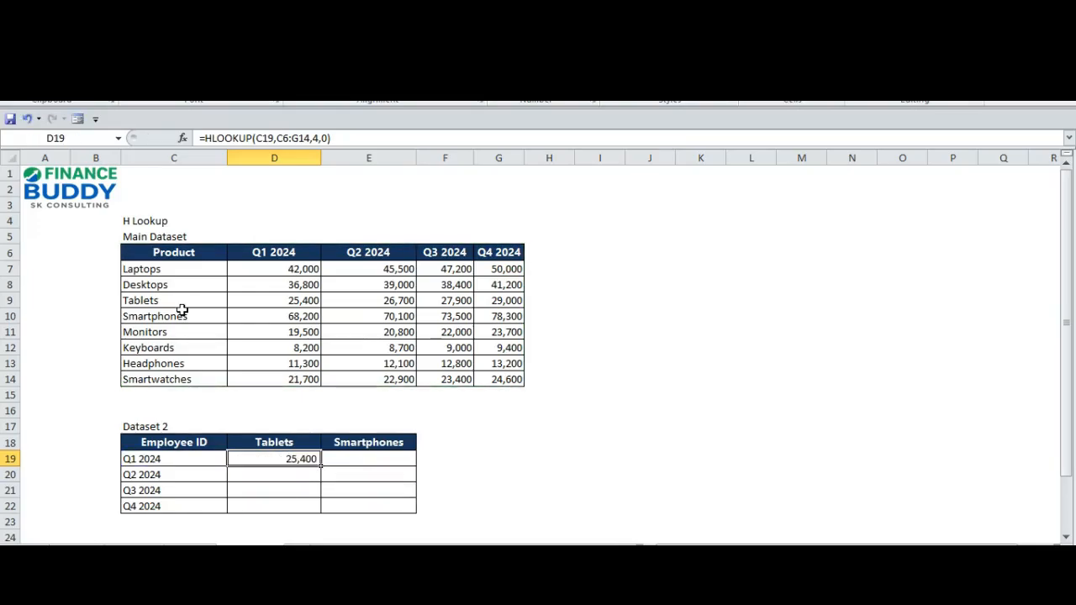
key(F2)
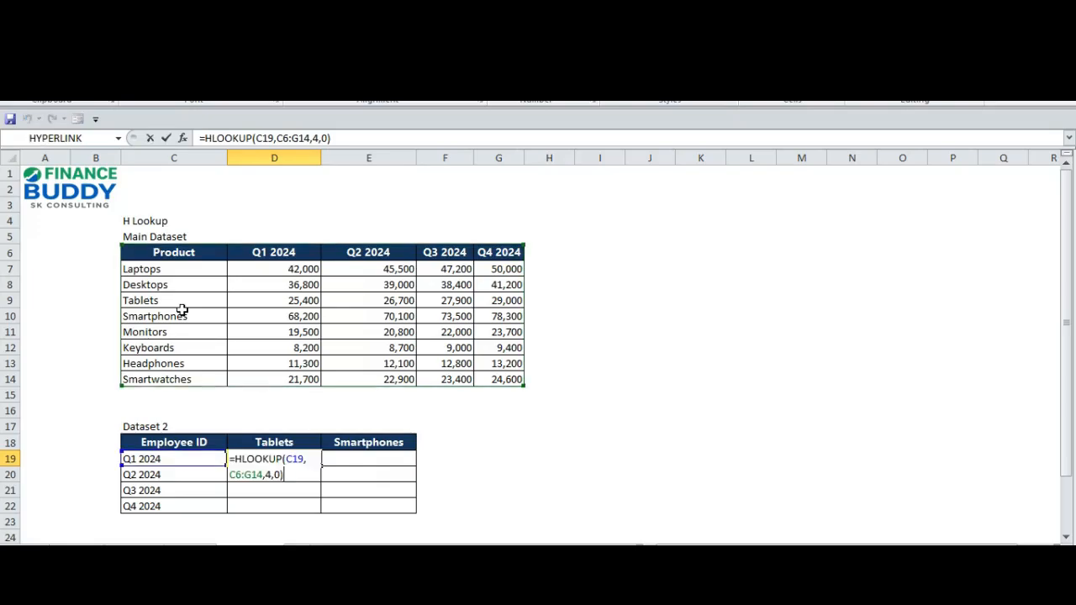
key(Left)
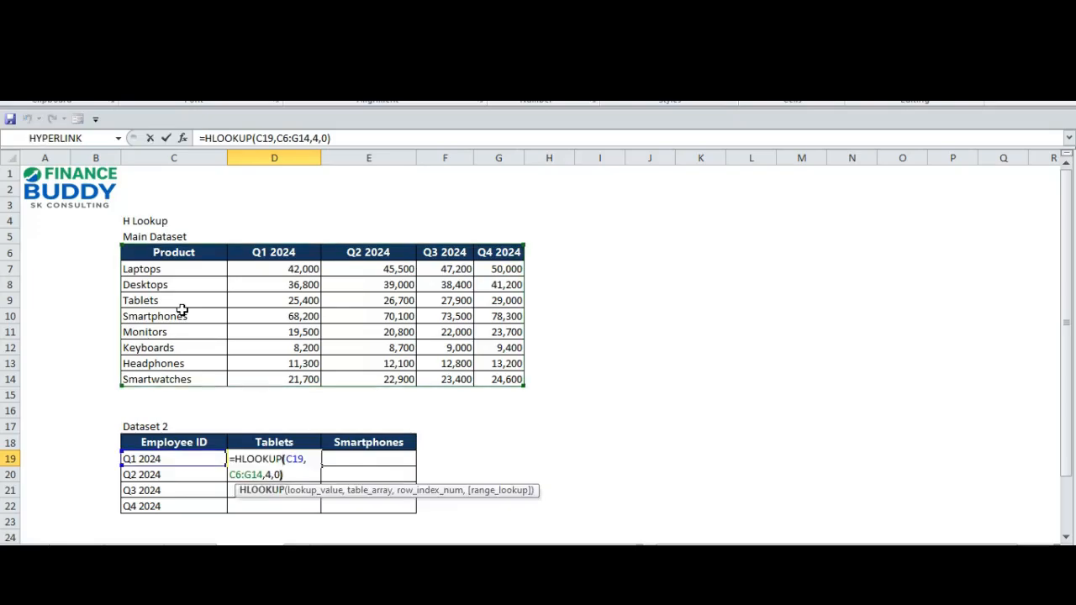
key(Right)
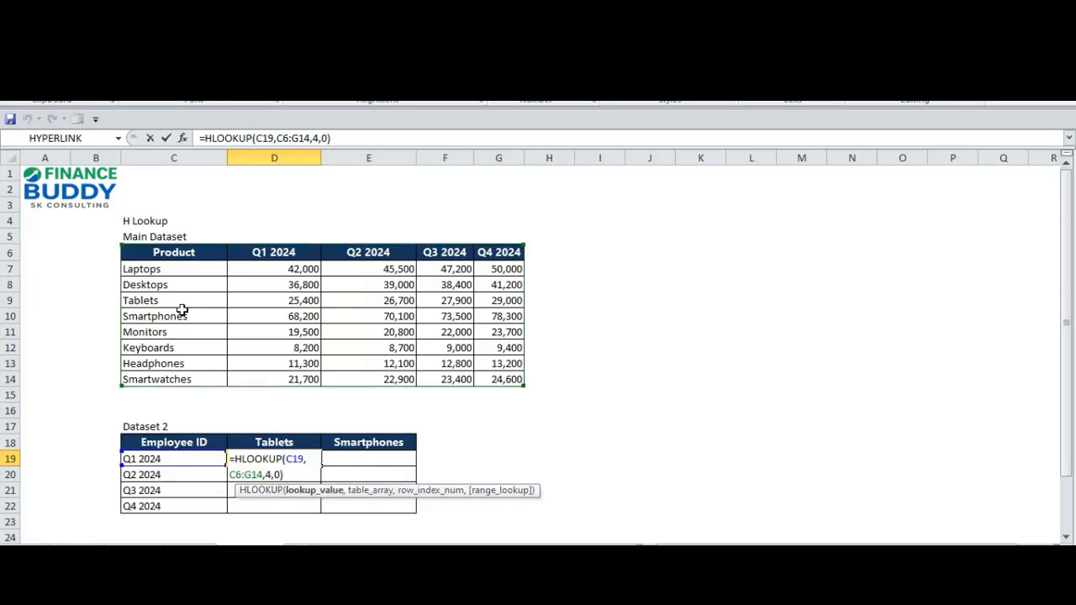
text($)
Make the table range in the D19 formula absolute as $C$6:$G$14.
key(Right)
key(Right)
key(Right)
key(Right)
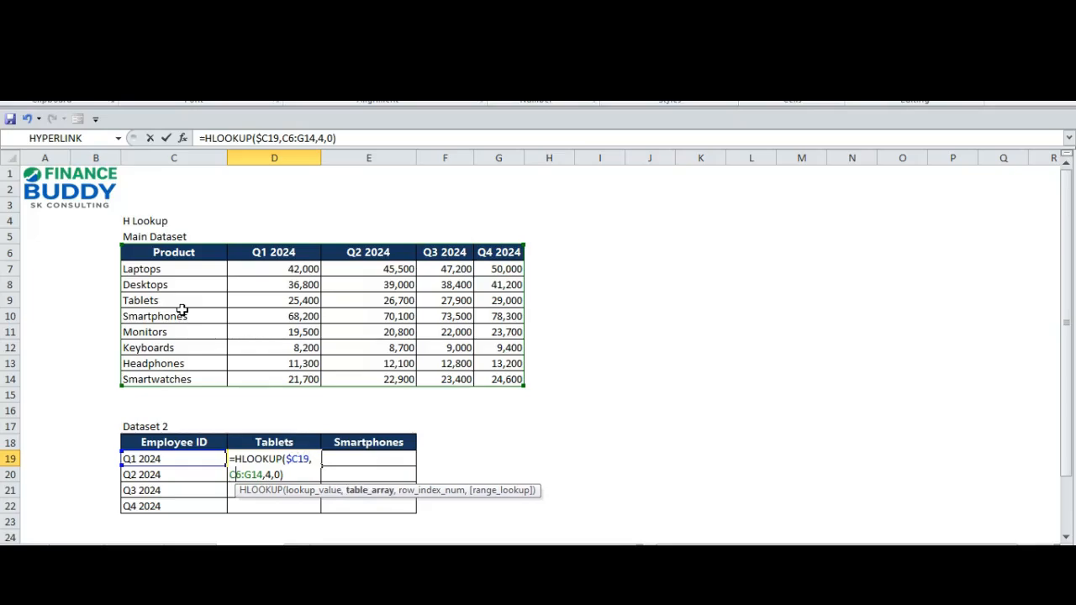
text($)
key(Right)
text($)
key(Right)
key(Right)
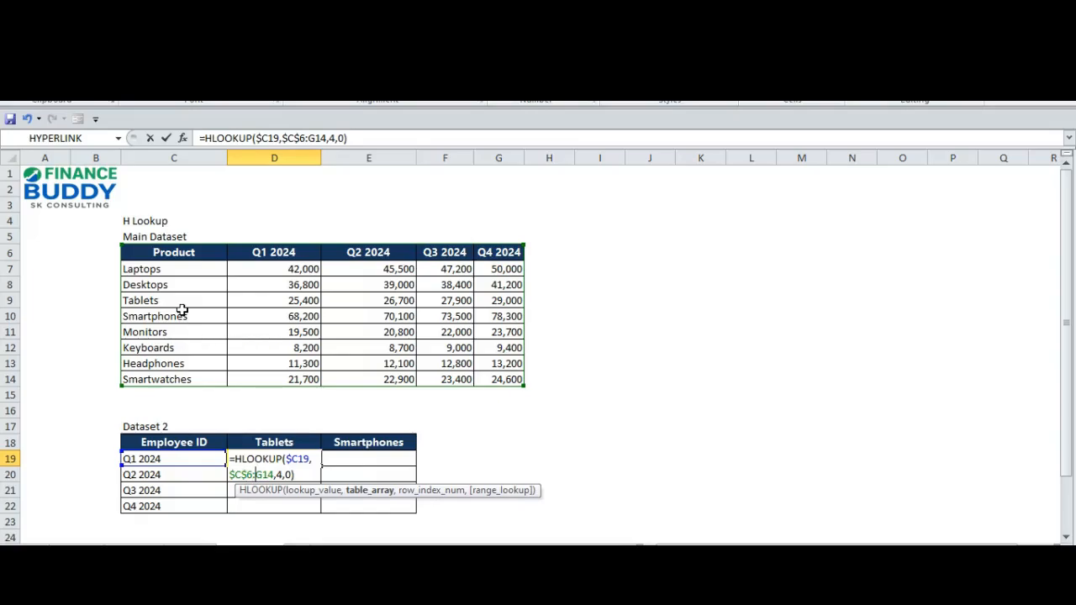
text($)
key(Right)
text($)
key(Return)
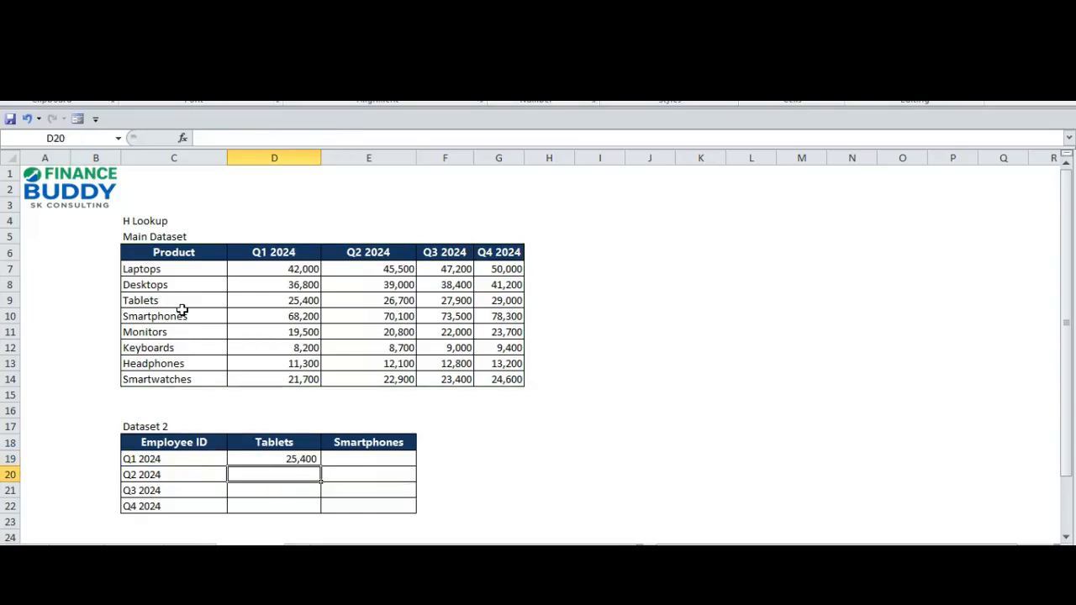
Copy the HLOOKUP formula from D19 into D20:D22 for the Q2 to Q4 2024 Tablets cells.
key(Up)
key(ctrl+c)
key(Down)
key(shift+Down)
key(shift+Down)
key(Return)
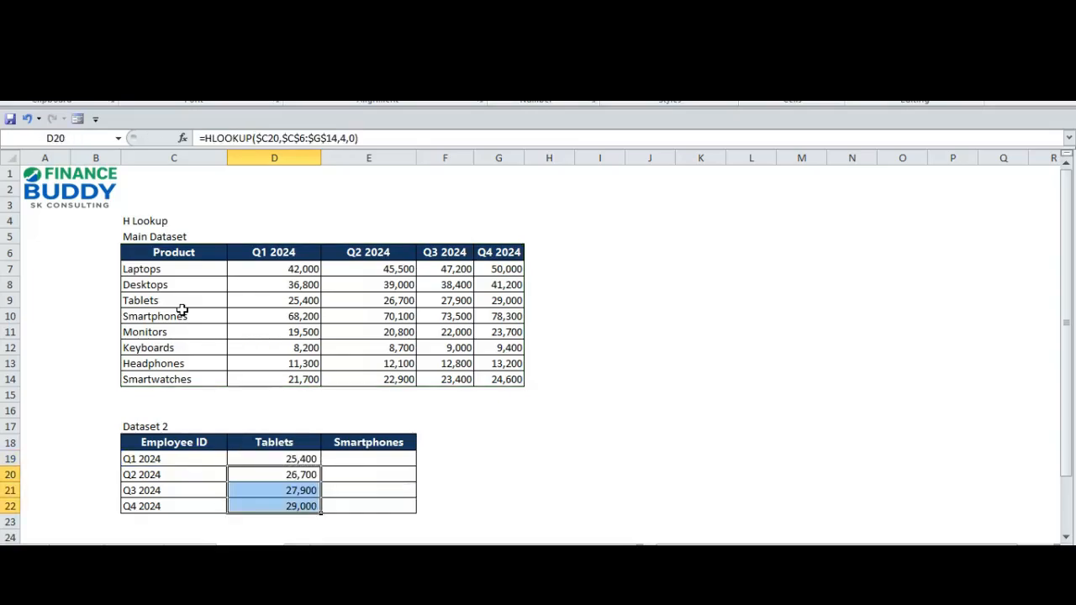
Check the copied Tablets formulas and compare their results with the Tablets row of the main dataset.
key(Up)
key(Down)
key(Down)
key(Down)
key(Up)
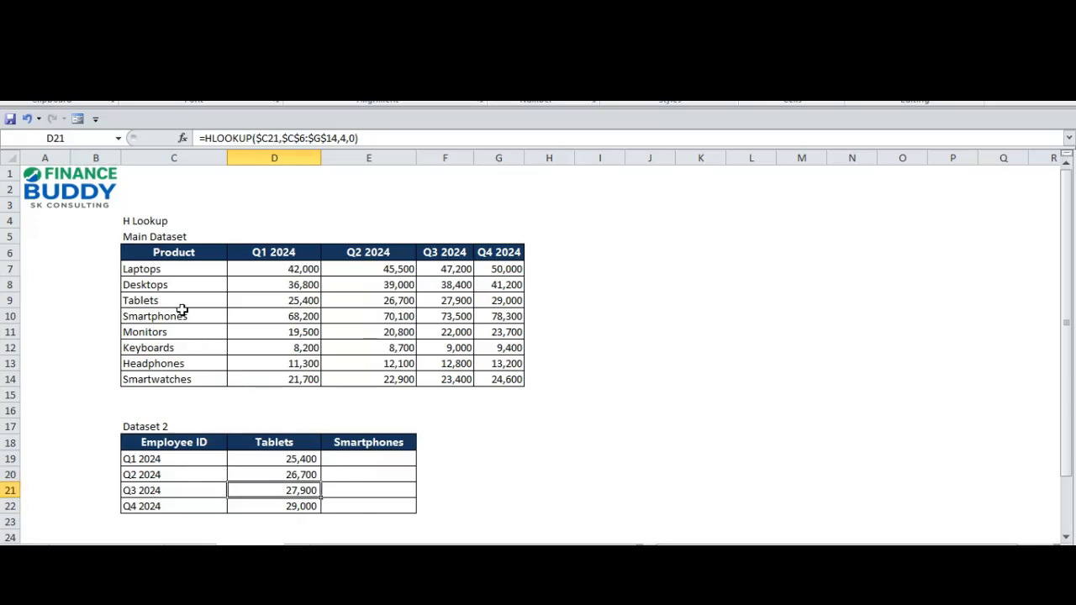
key(Up)
key(F2)
key(Escape)
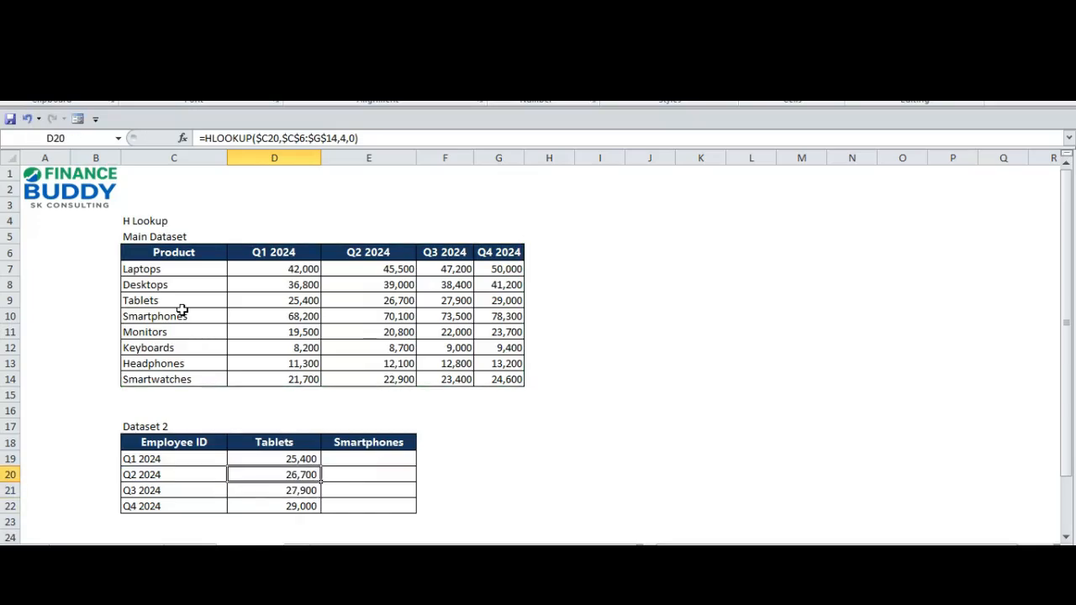
click(292, 300)
click(363, 300)
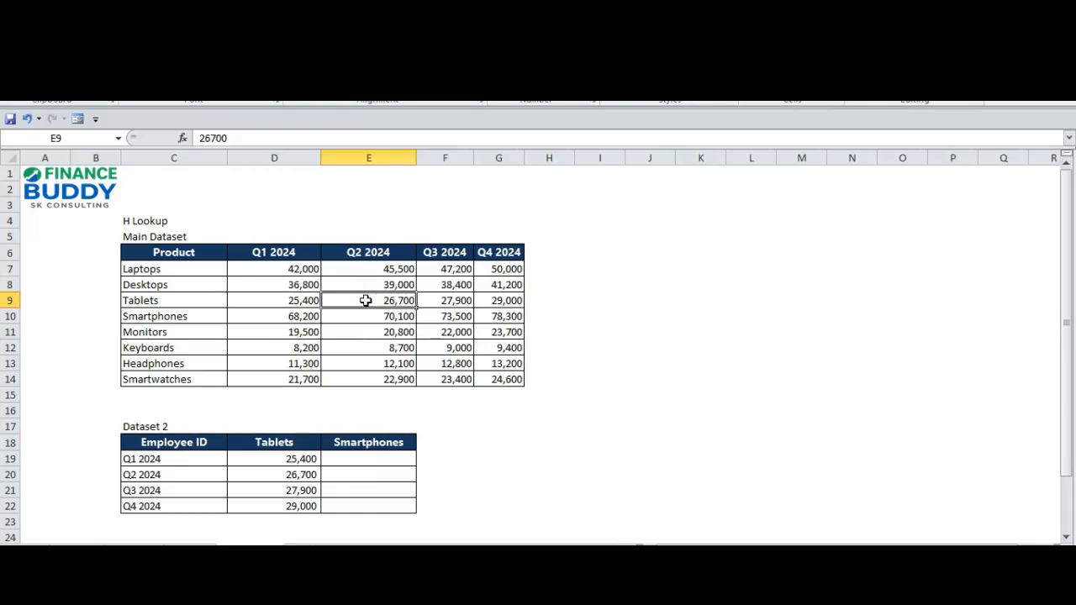
click(451, 302)
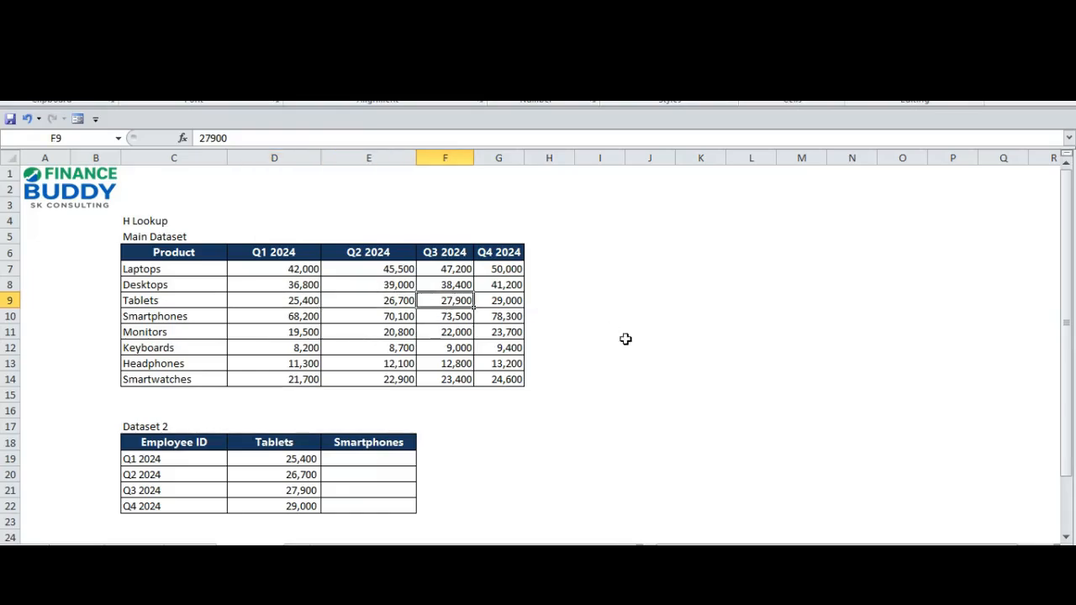
key(Right)
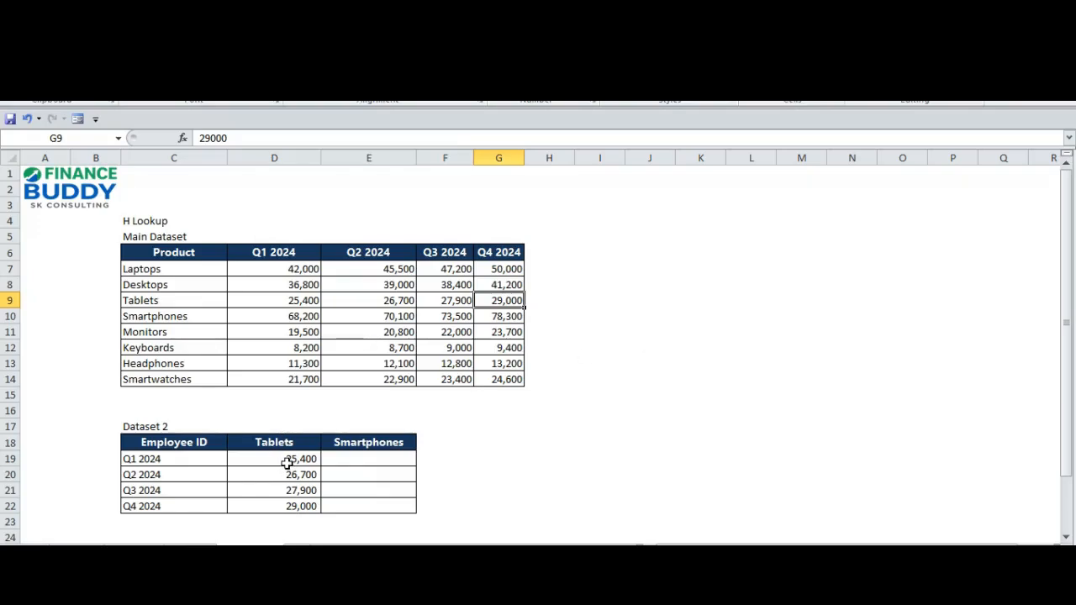
drag(287, 459, 308, 508)
click(348, 478)
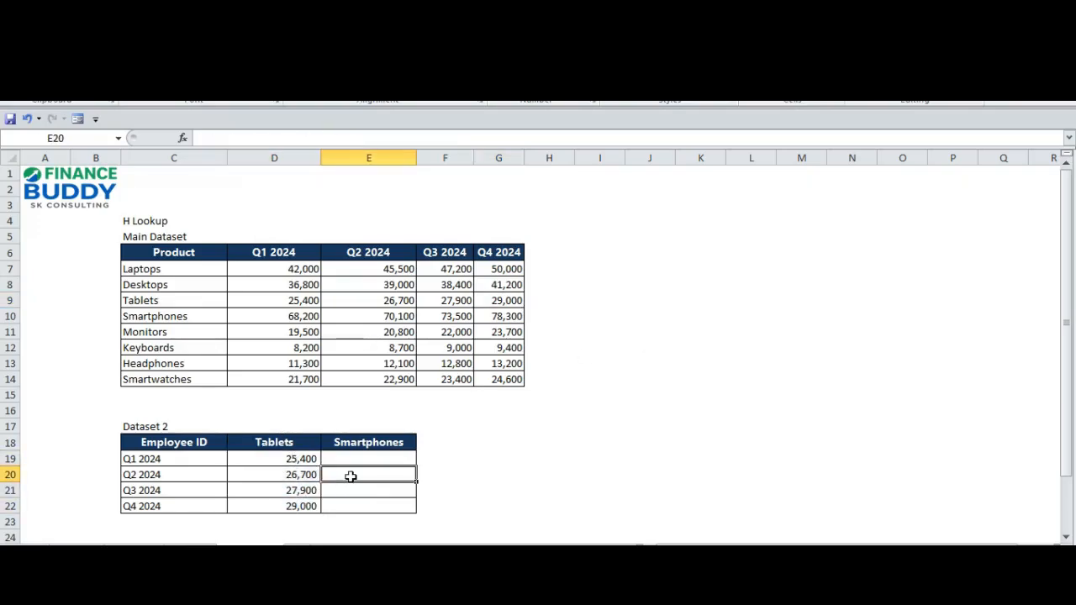
click(287, 458)
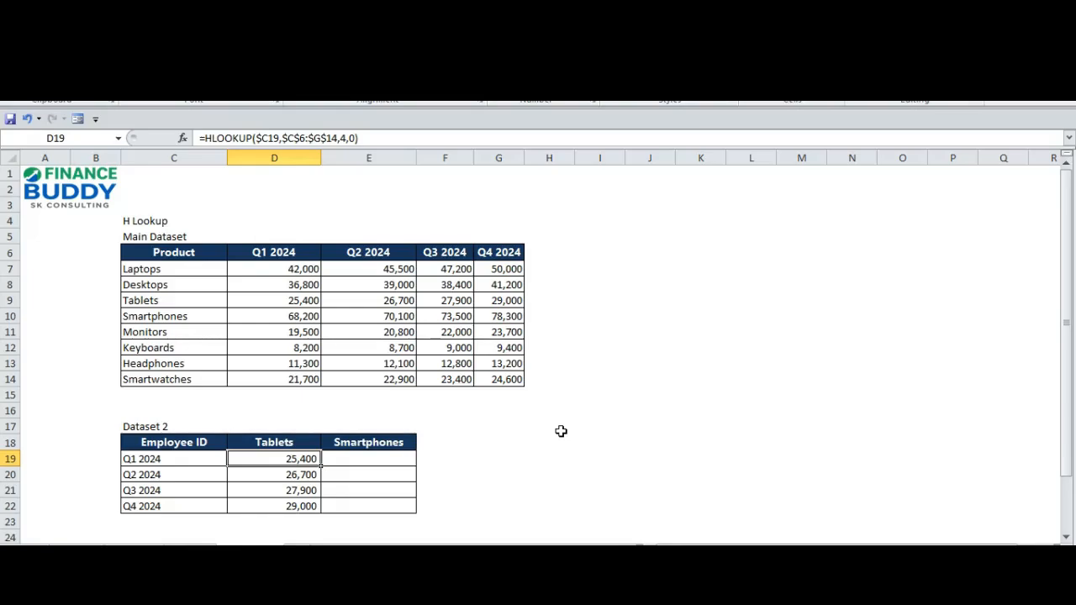
key(Right)
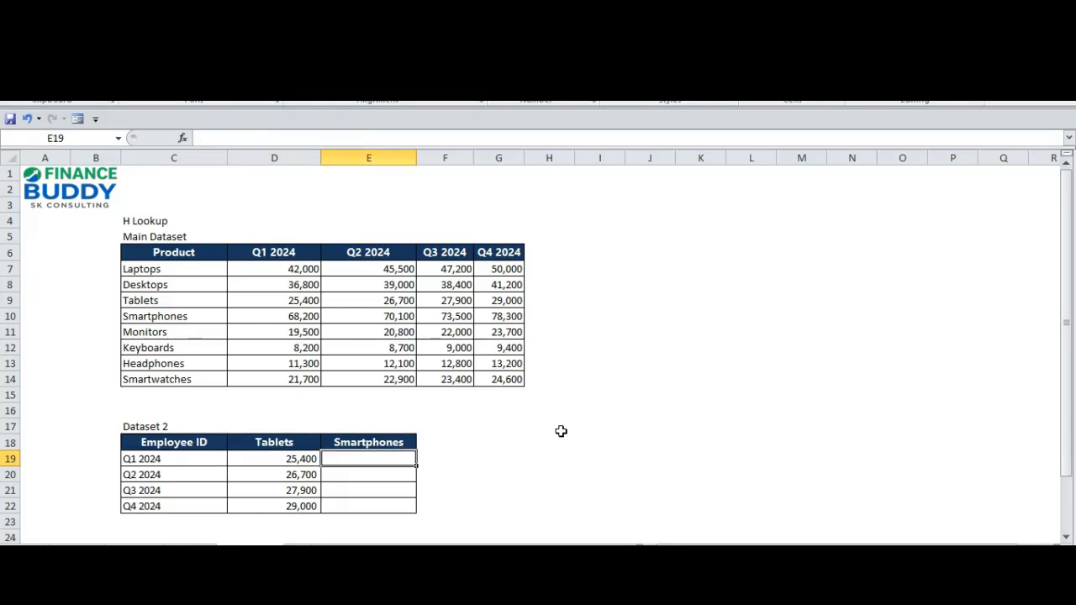
key(shift+Down)
key(shift+Down)
key(shift+Down)
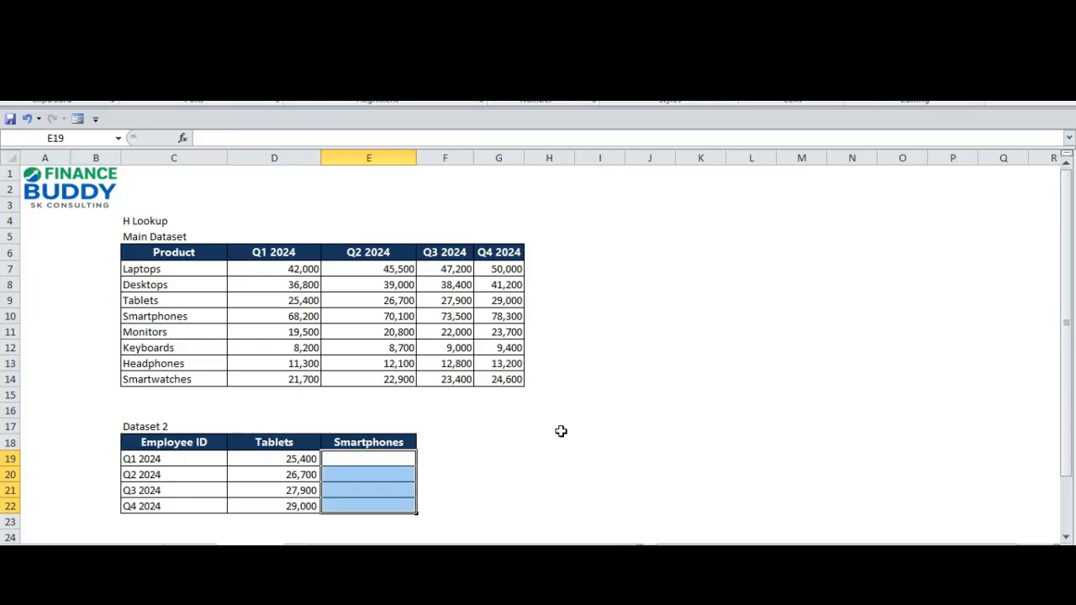
Start an HLOOKUP formula in E19, the Q1 2024 Smartphones cell, with C19 as the lookup value.
key(Up)
key(Down)
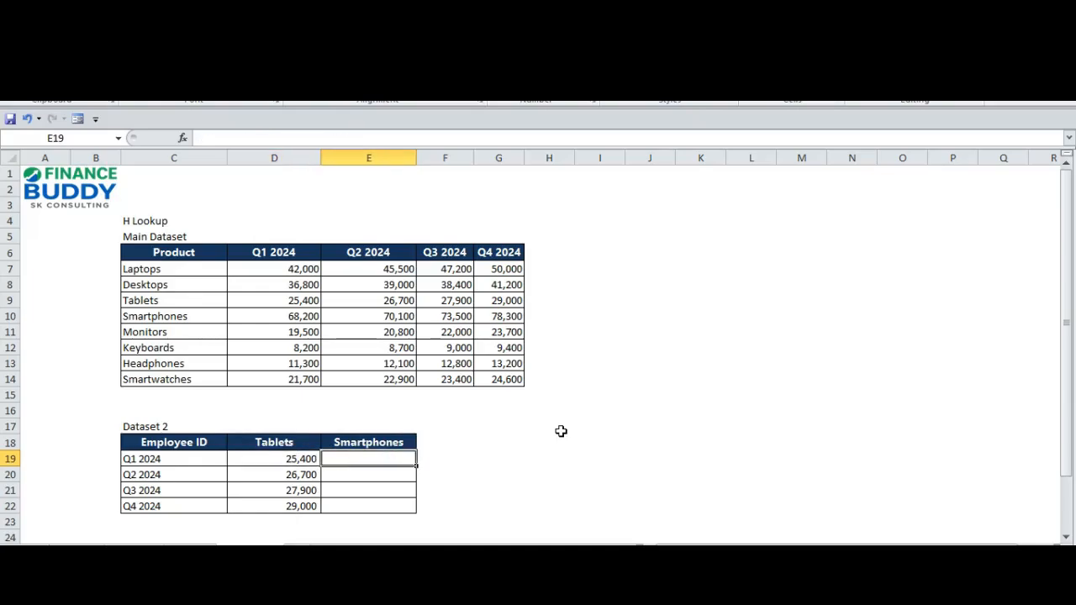
text(=hlo)
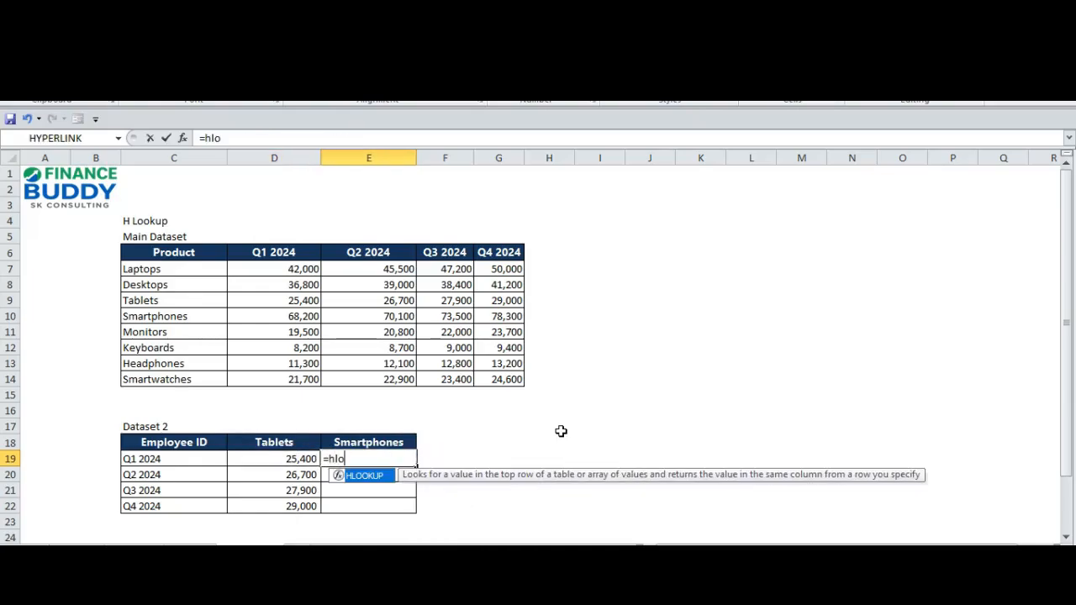
key(Tab)
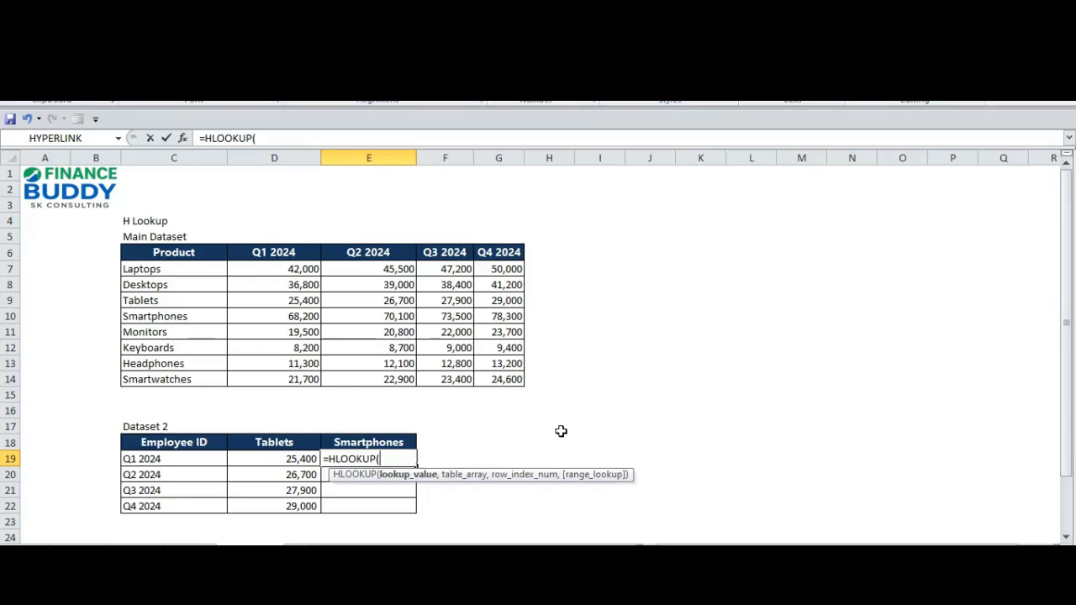
key(Left)
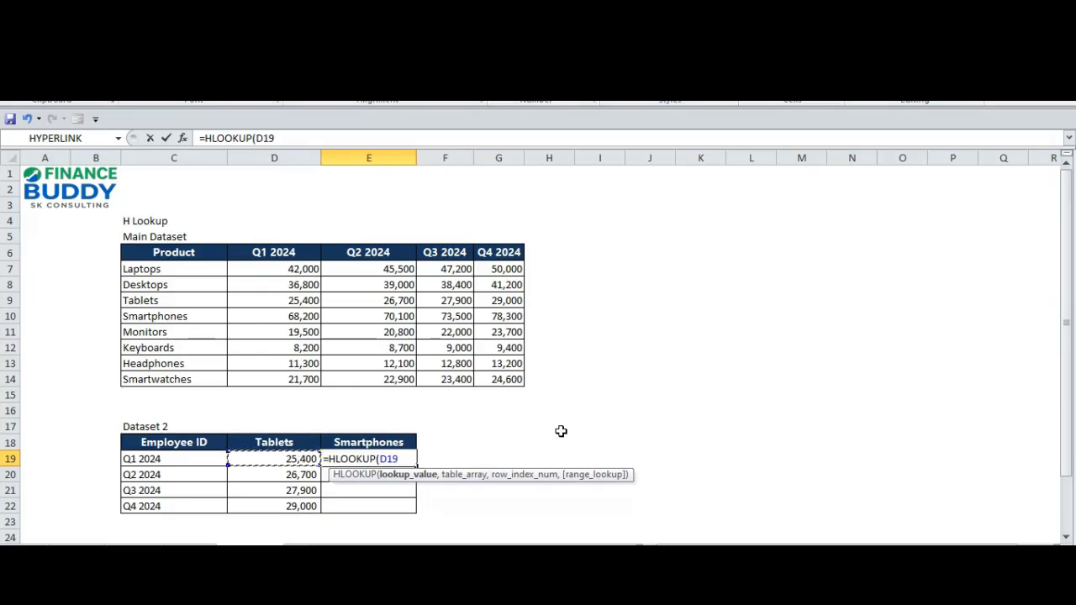
key(Left)
key(Left)
key(Right)
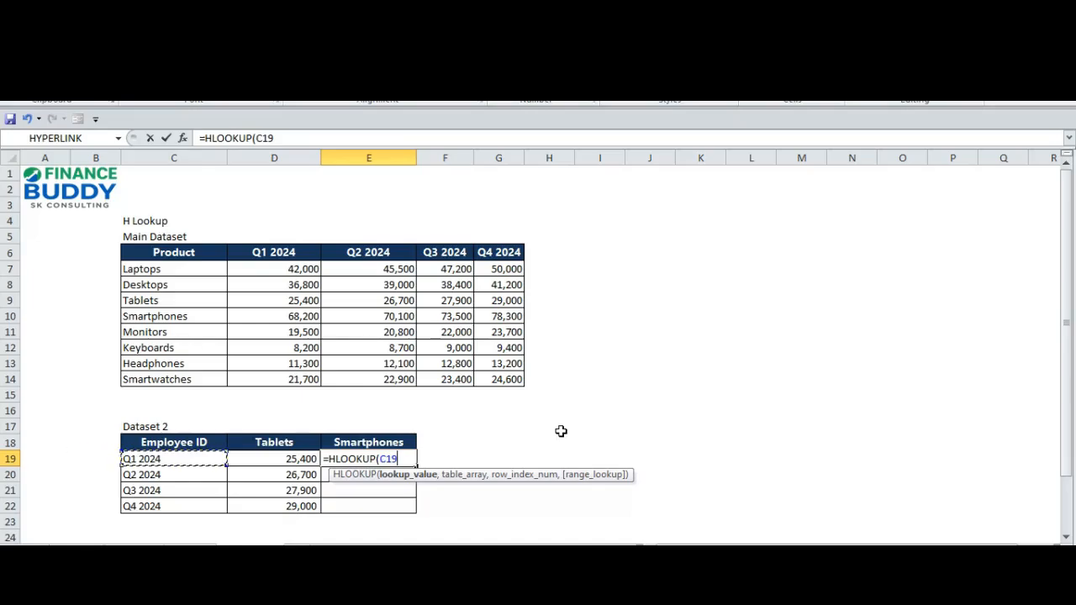
Complete the E19 formula with table range C6:G14, row index 5 and exact match 0.
text(,)
drag(202, 263, 495, 377)
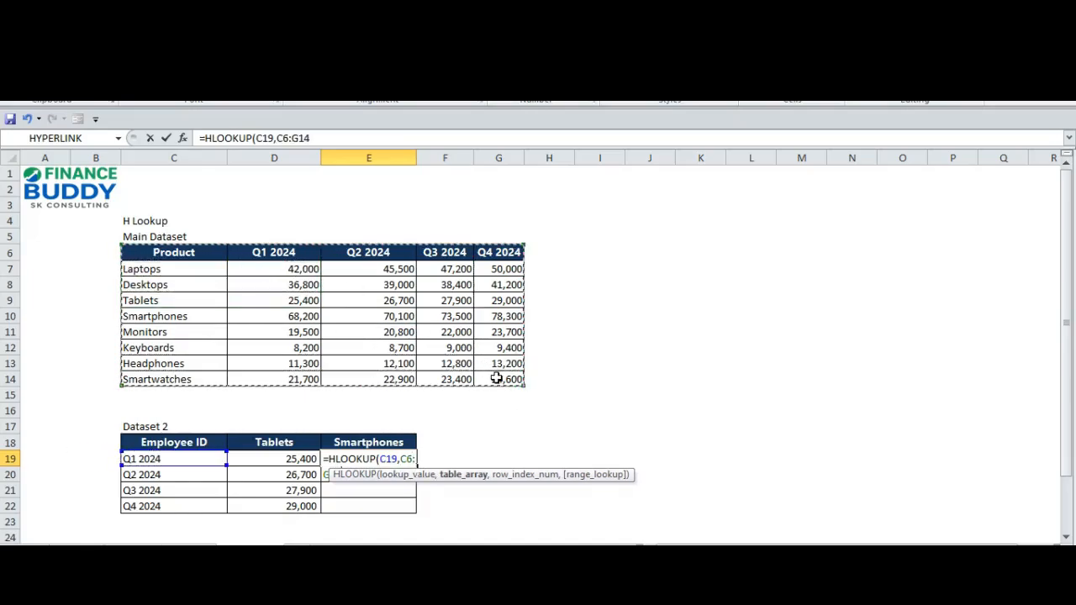
text(,)
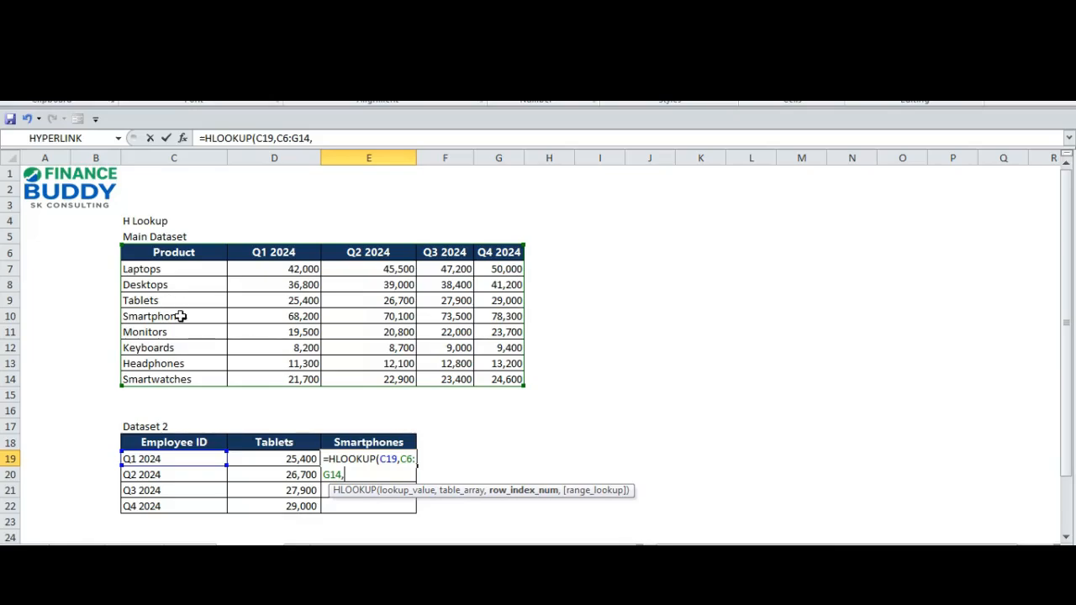
text(5,0))
key(Return)
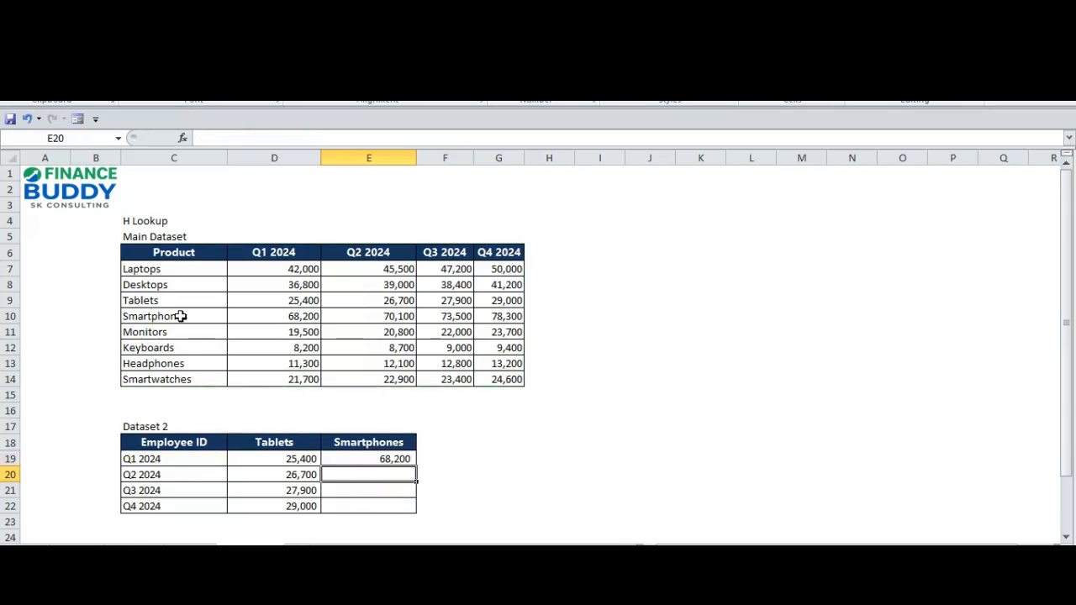
Lock the column of the lookup value in the E19 formula as $C19.
key(Up)
key(F2)
key(Up)
key(Right)
key(Right)
key(Right)
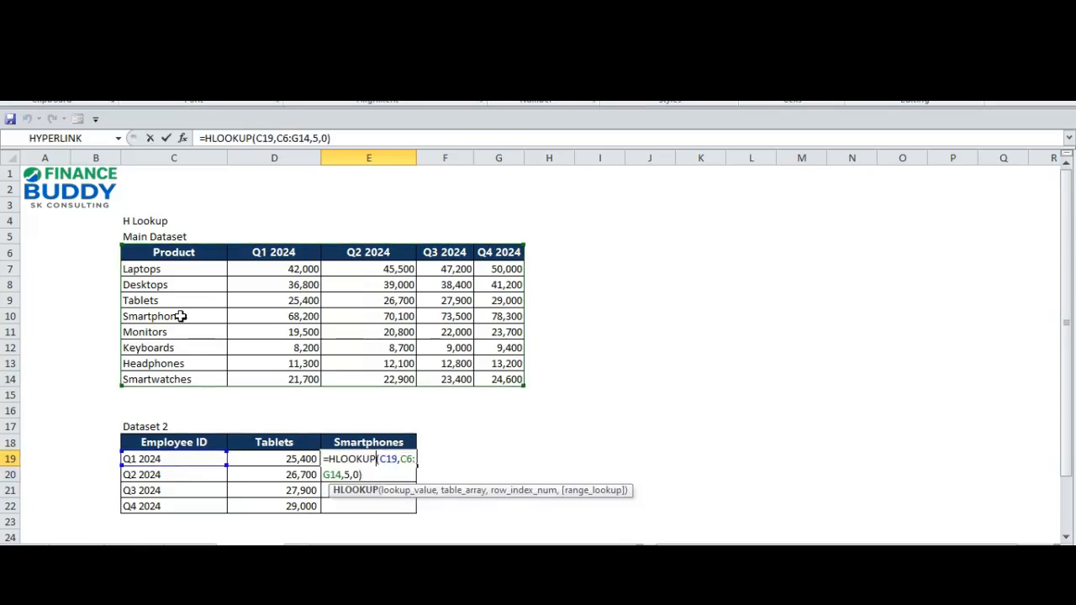
text($)
Make the table range in the E19 formula absolute as $C$6:$G$14.
key(Right)
key(Right)
key(Right)
key(Right)
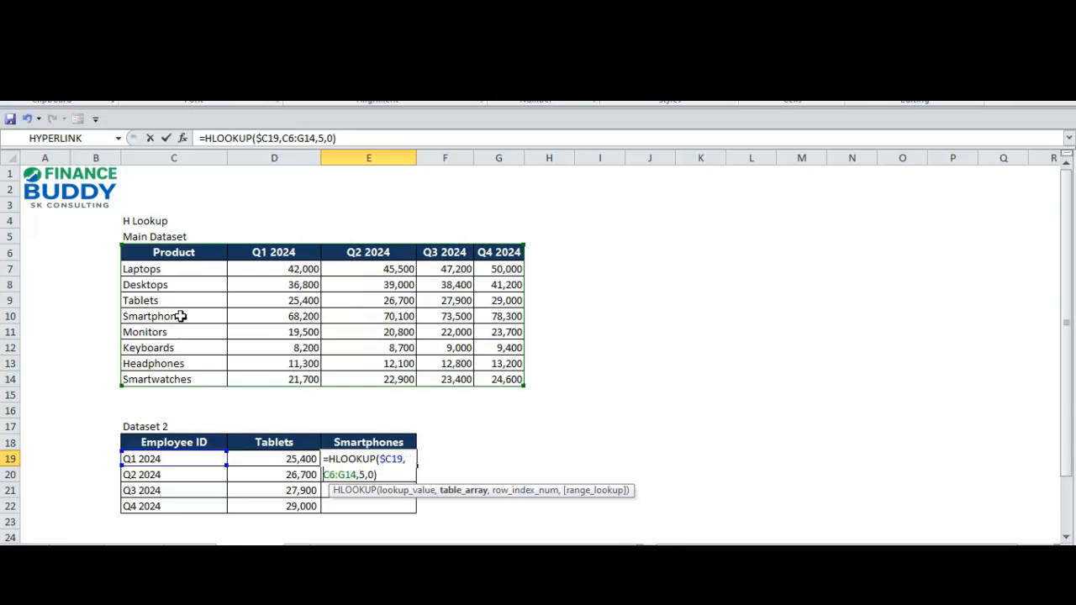
text($)
key(Right)
text($)
key(Right)
key(Right)
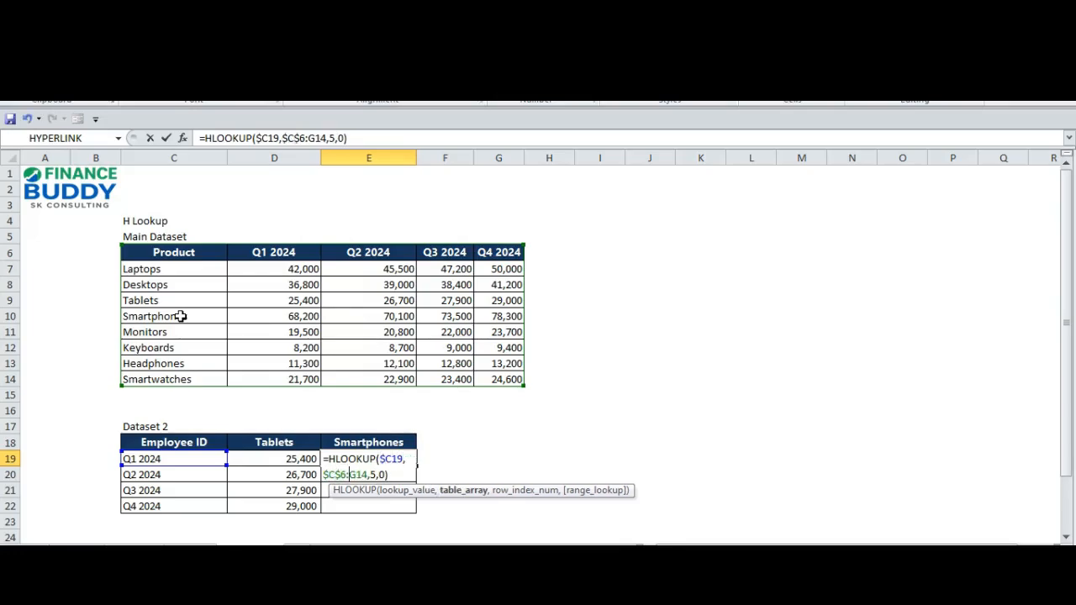
text($)
key(Right)
text($)
key(Return)
Copy the HLOOKUP formula from E19 into E20:E22 for the Q2 to Q4 2024 Smartphones cells.
key(Up)
key(ctrl+c)
key(Down)
key(shift+Down)
key(shift+Down)
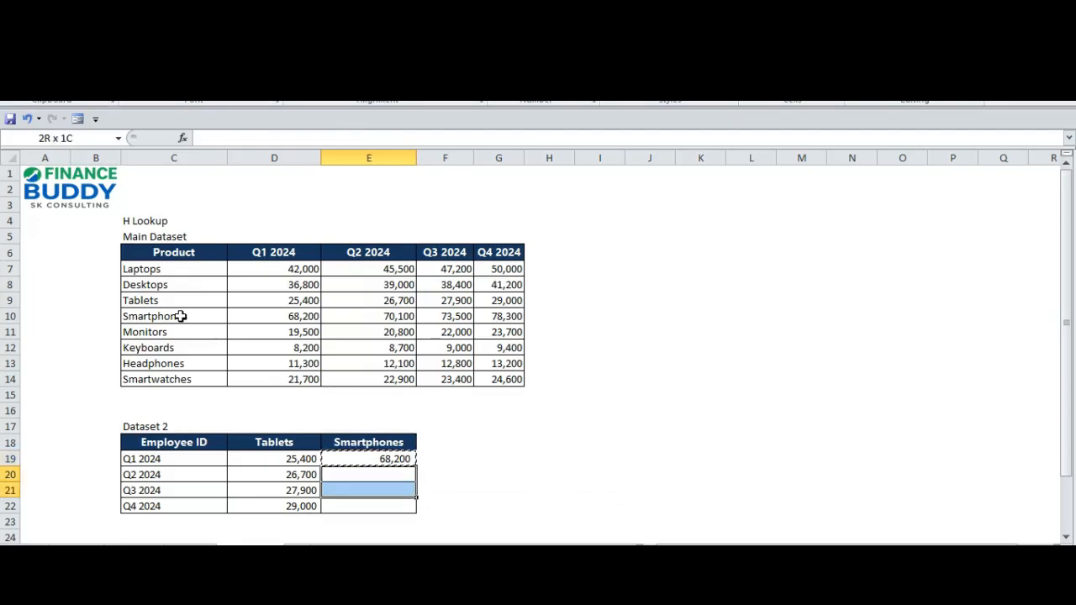
key(ctrl+v)
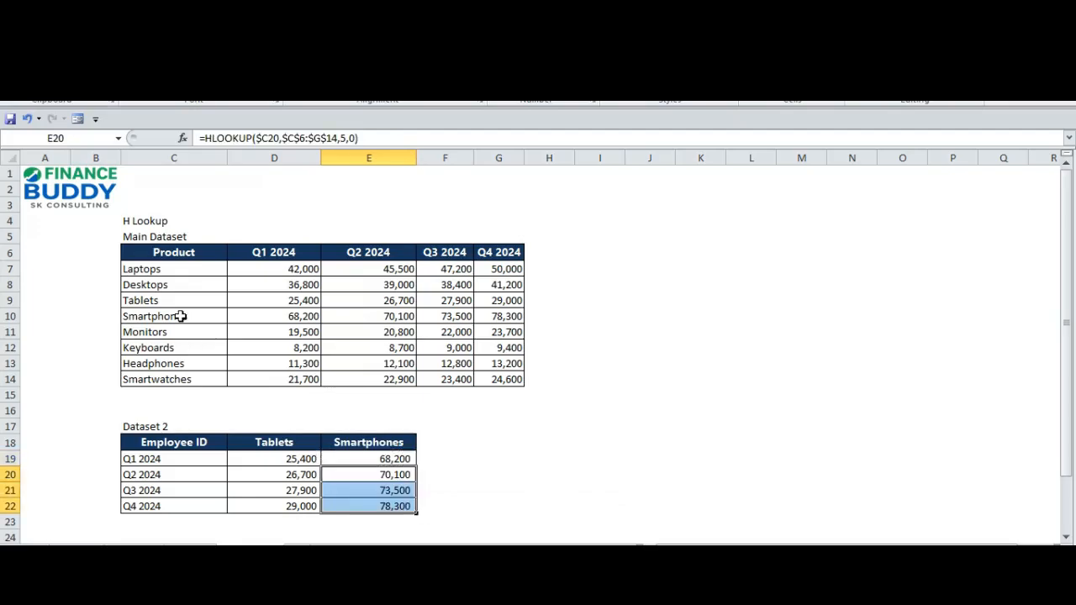
Compare the HLOOKUP formulas in D19 and E19, examining the row index number and the locked references in the E19 formula.
key(Up)
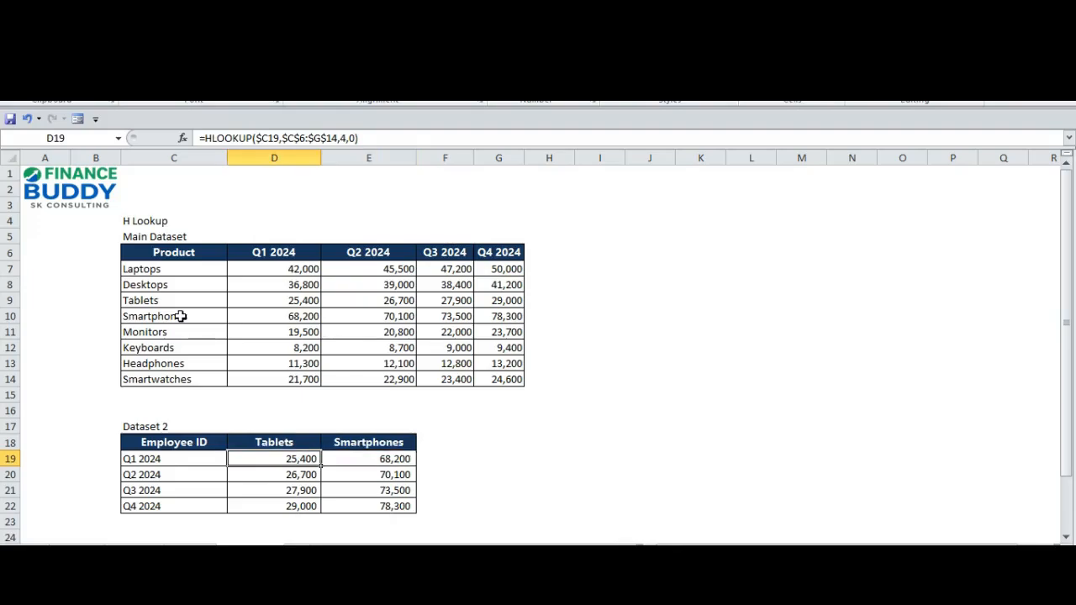
key(F2)
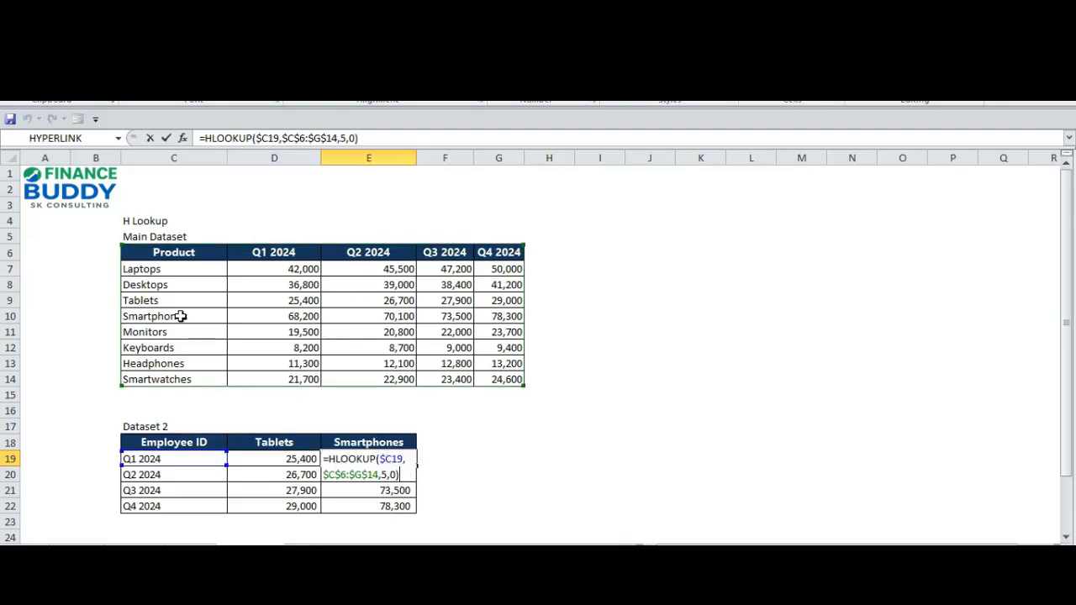
key(Escape)
key(F2)
key(Escape)
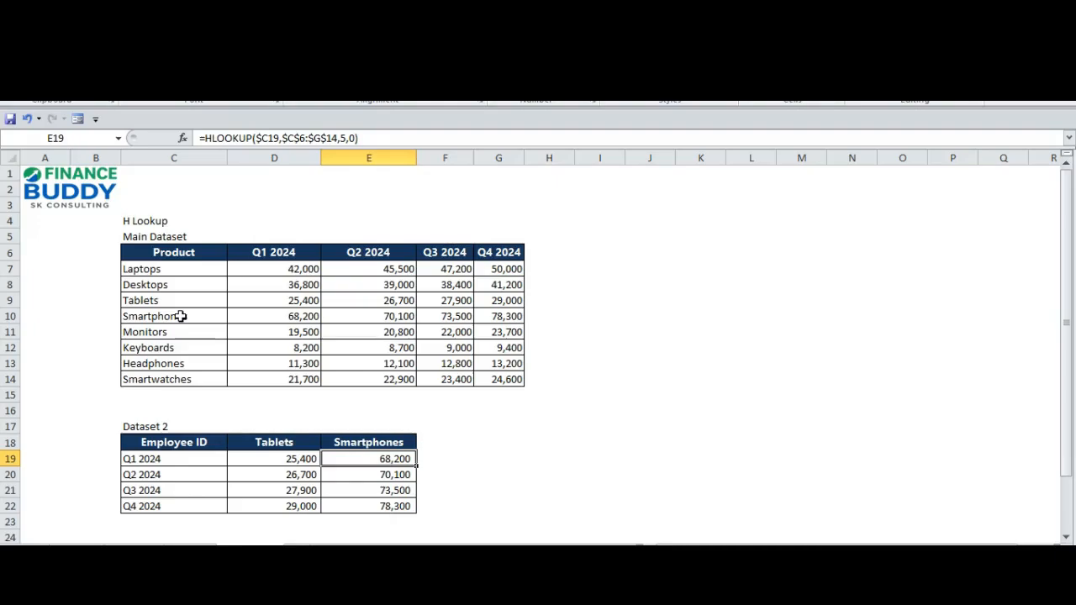
key(F2)
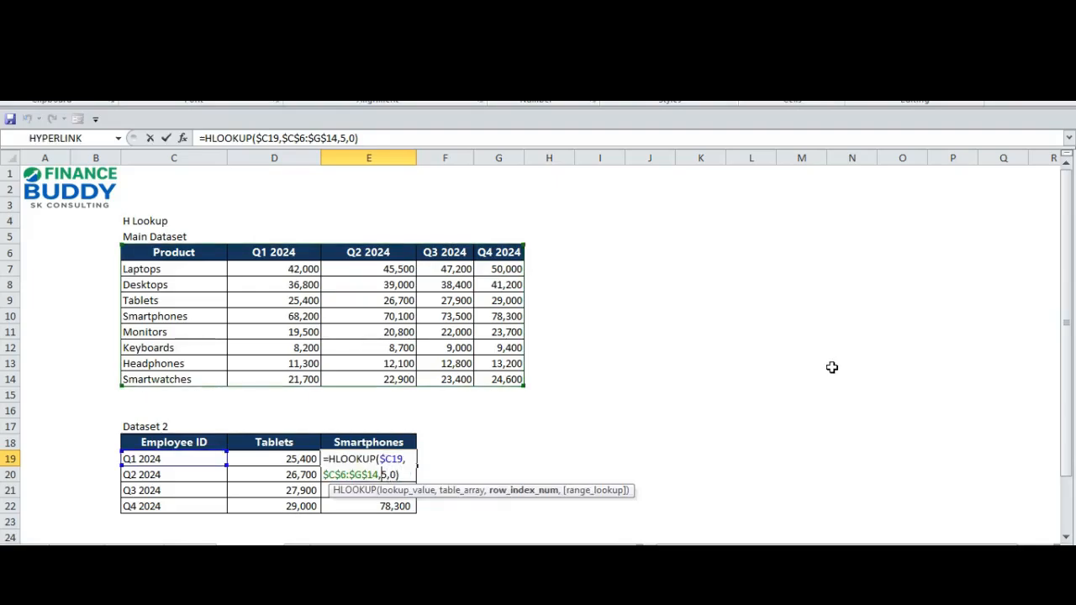
key(Left)
key(Right)
key(shift+Right)
key(Left)
key(Left)
key(Left)
key(Left)
key(Left)
key(Left)
key(Left)
key(Left)
key(Left)
key(Left)
key(Left)
key(Left)
key(Left)
key(Left)
key(Left)
key(Left)
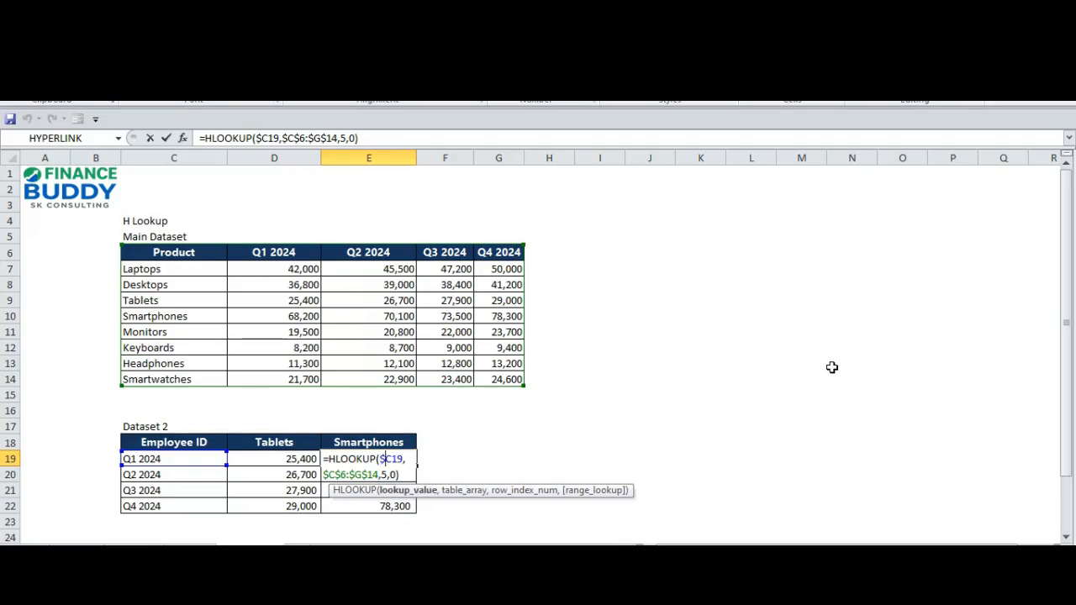
key(shift+Left)
key(shift+Left)
key(Escape)
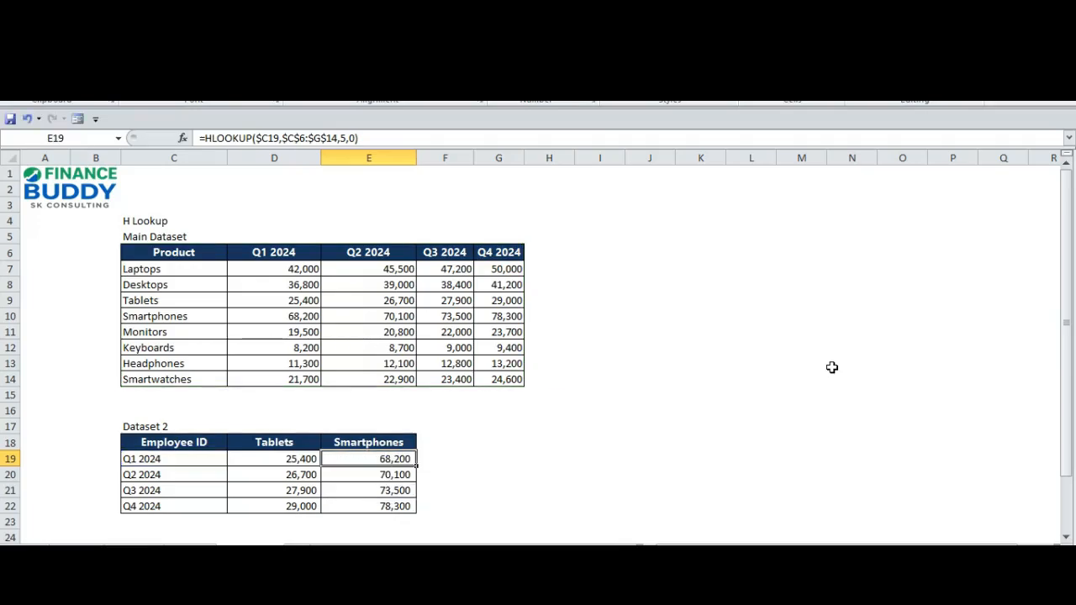